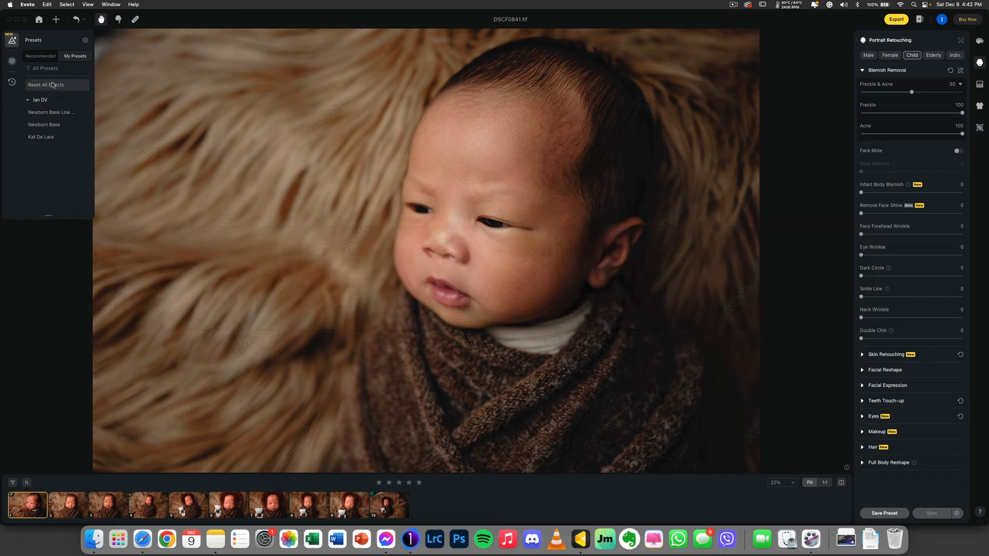
Reset all effects on DSCF0841.tif and open the second photo, DSCF0843.tif, for a closer view of the face.
click(55, 86)
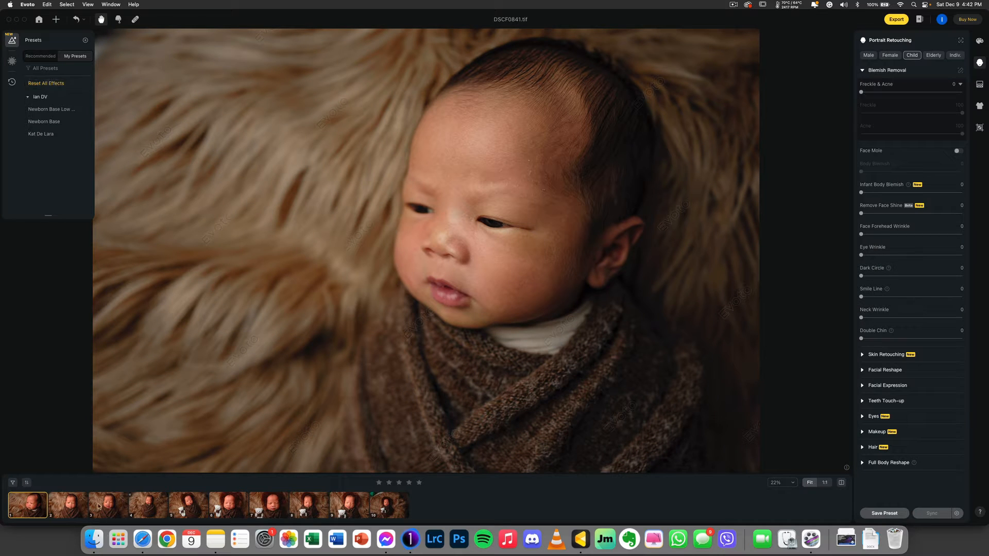
click(71, 510)
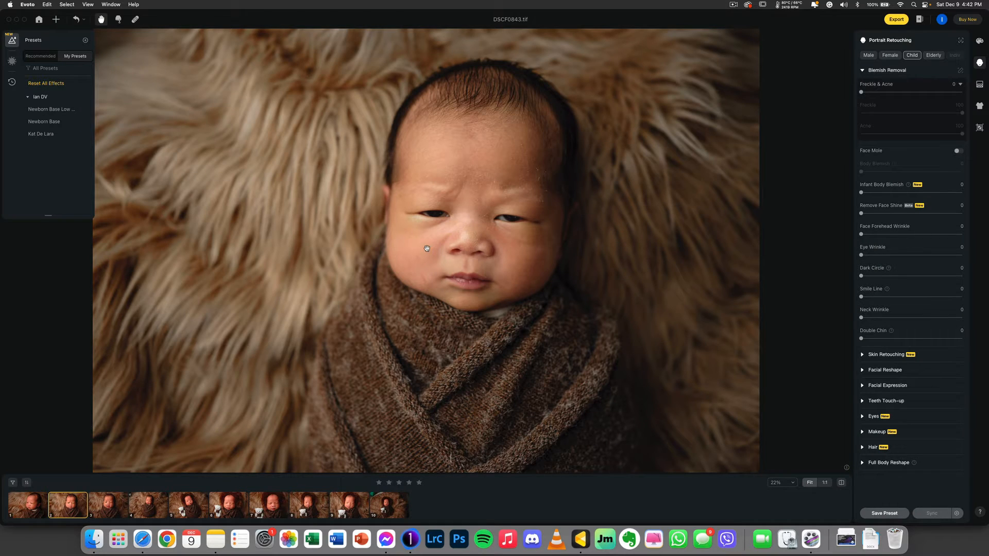
scroll(427, 248, up, 3)
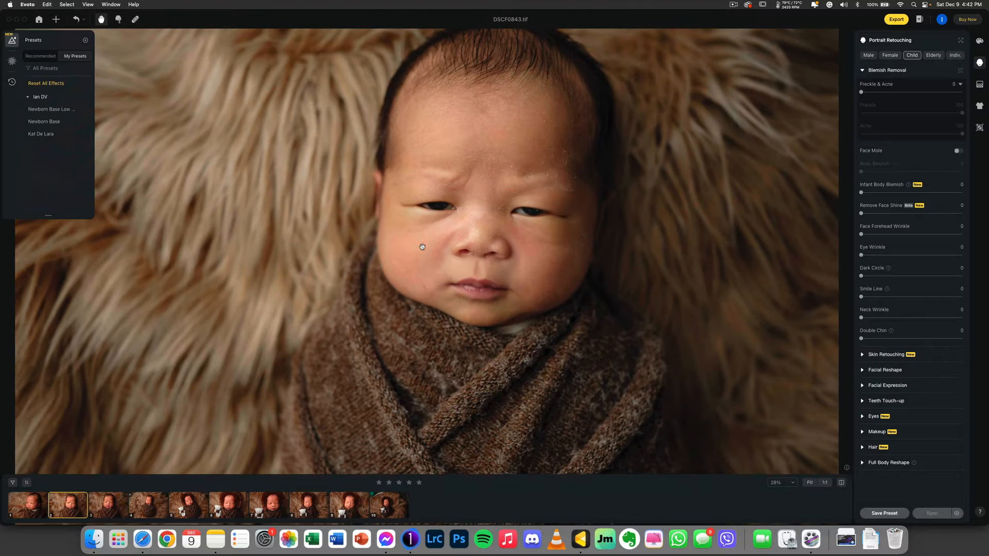
scroll(458, 253, down, 1)
scroll(428, 250, up, 1)
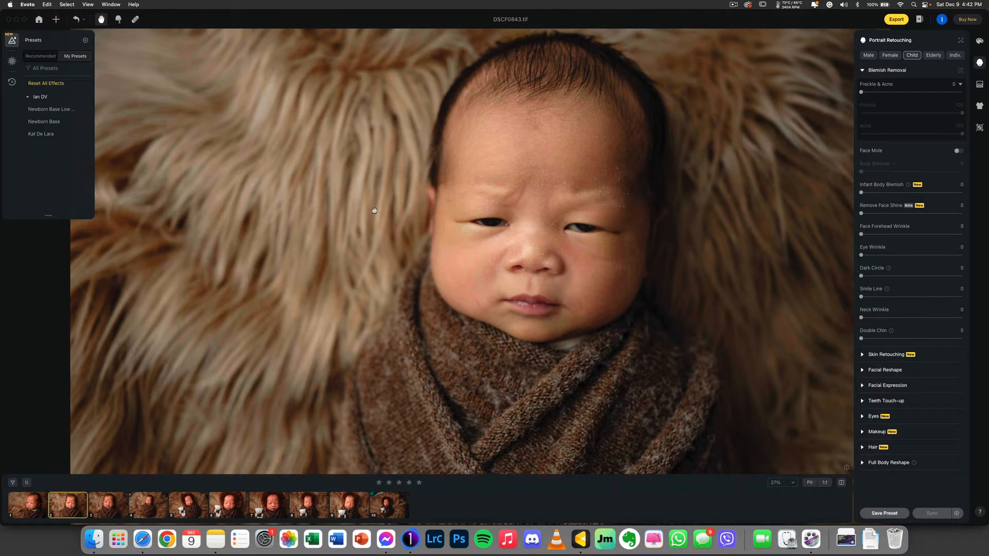
Look through the recommended presets and the personally saved presets.
click(12, 41)
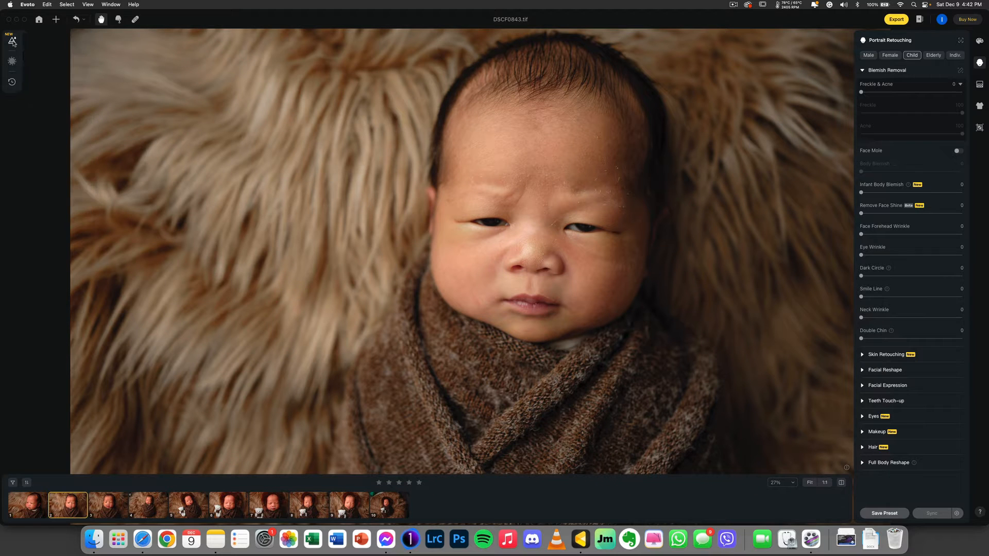
click(12, 41)
click(77, 115)
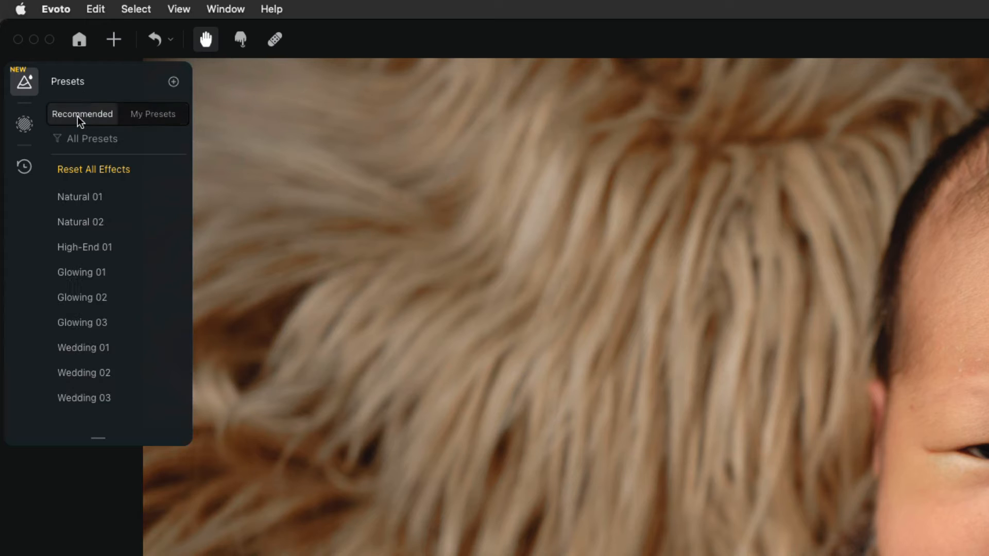
drag(88, 429, 153, 113)
click(154, 114)
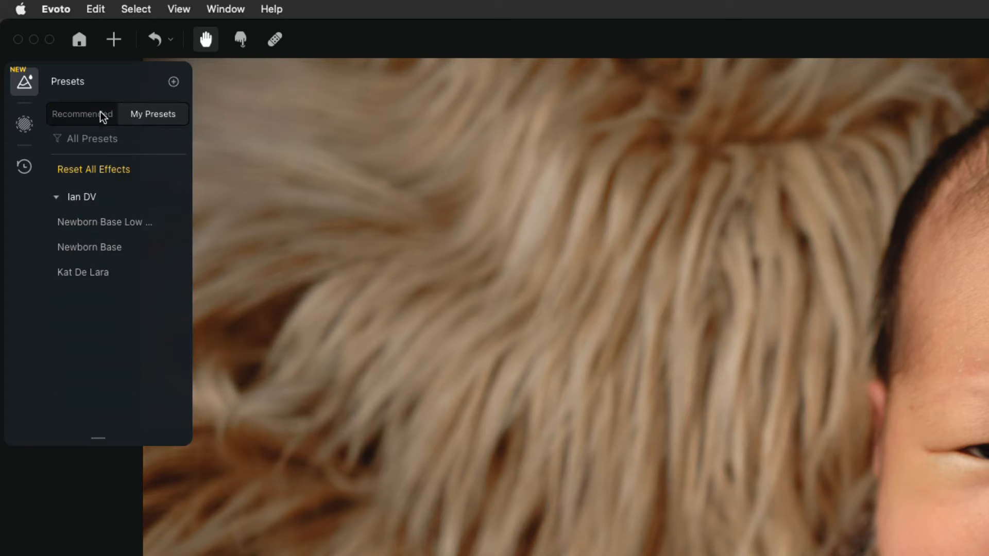
click(99, 115)
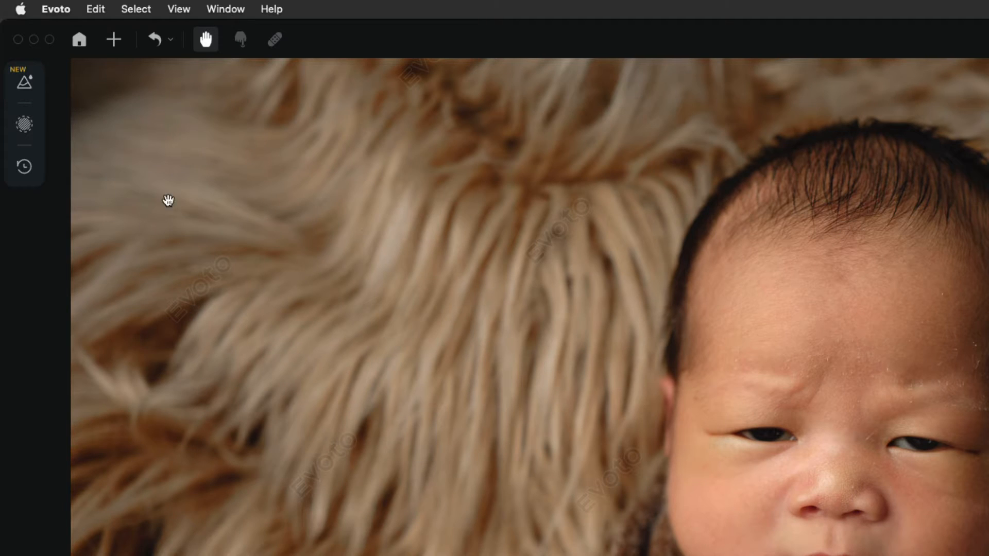
Look at the color masks and the edit history of DSCF0843.tif.
click(26, 85)
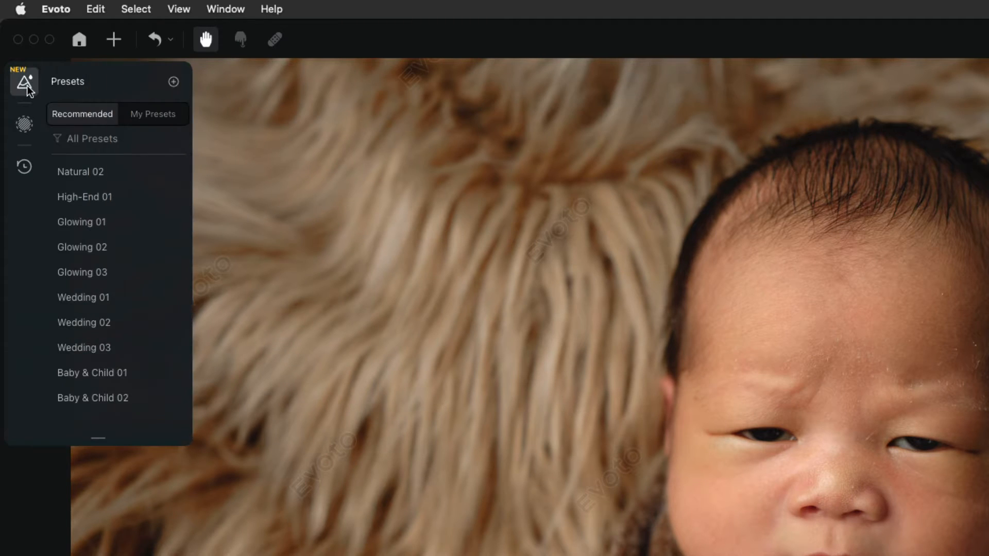
click(25, 126)
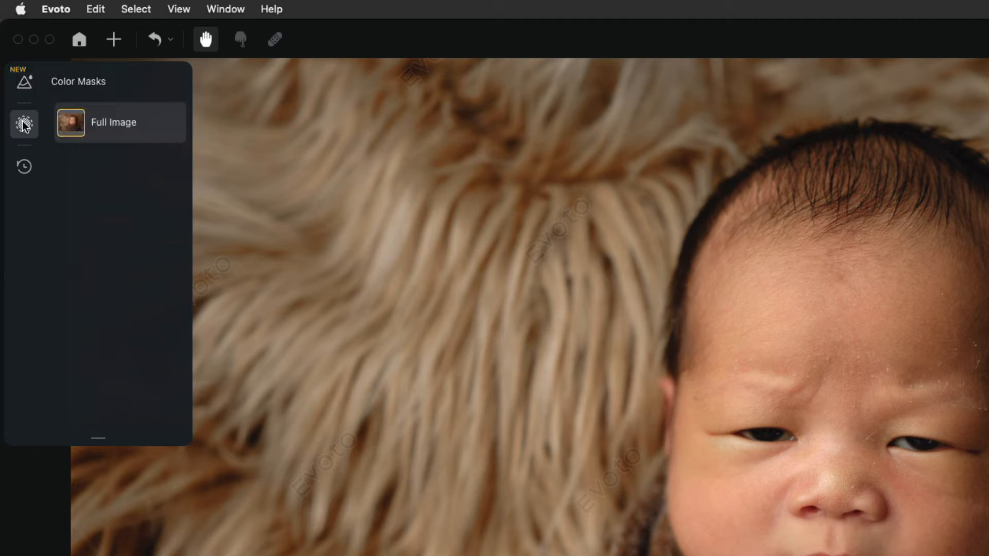
click(23, 168)
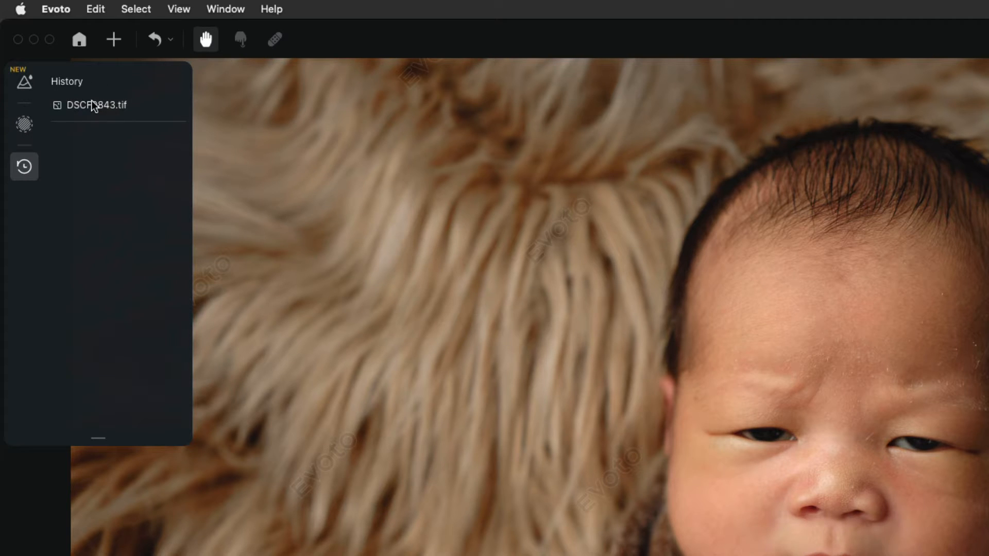
Apply the recommended High-End 01 preset to DSCF0843.tif and set its full-image exposure to 0.9.
click(24, 82)
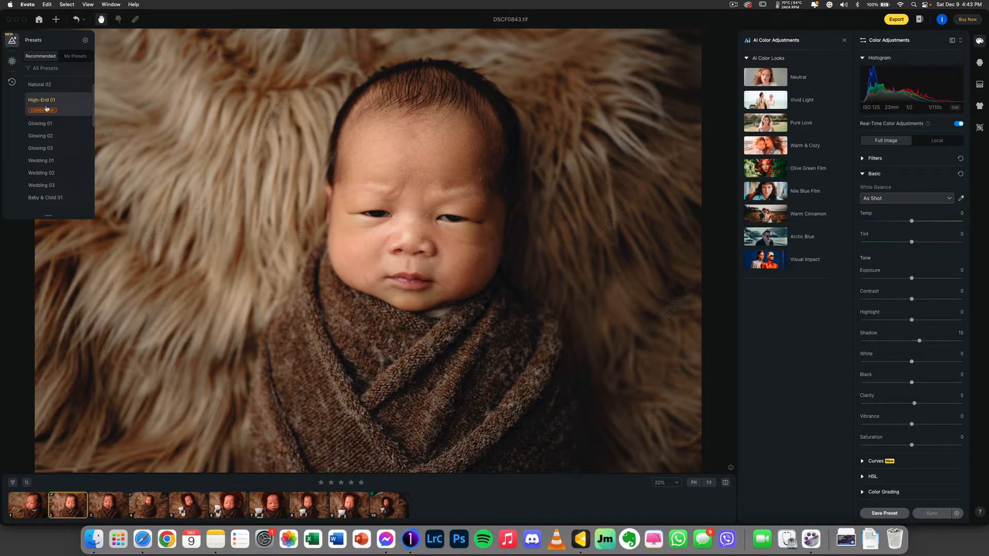
click(978, 64)
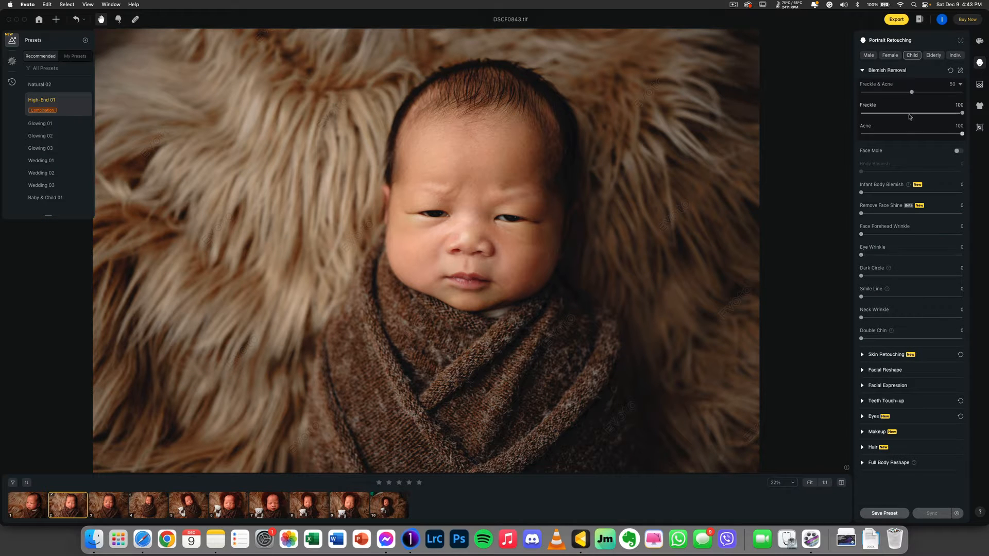
click(980, 40)
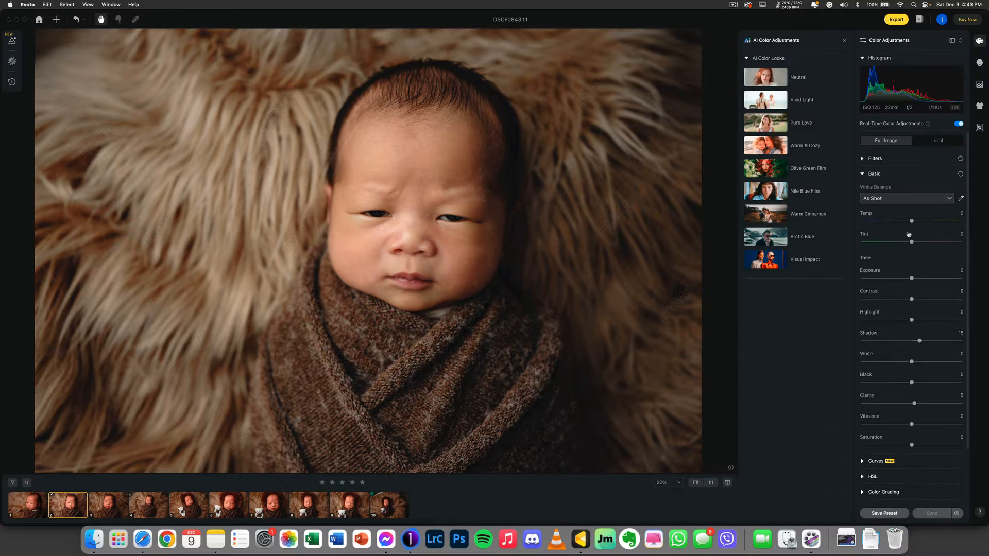
drag(911, 278, 921, 281)
Step back through the edit history to the High-End 01 preset and forward again to the exposure changes.
click(13, 83)
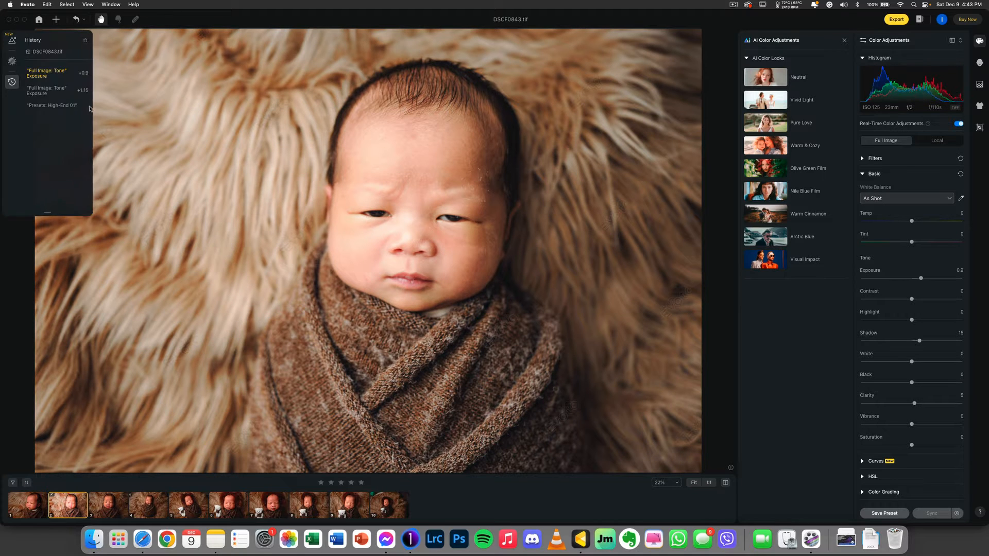
click(60, 95)
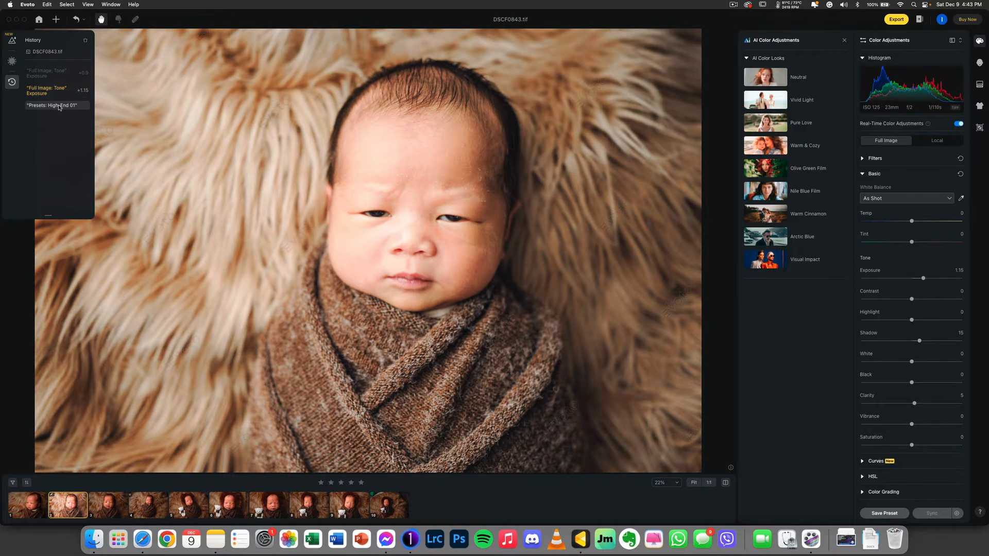
click(58, 105)
click(50, 94)
click(52, 73)
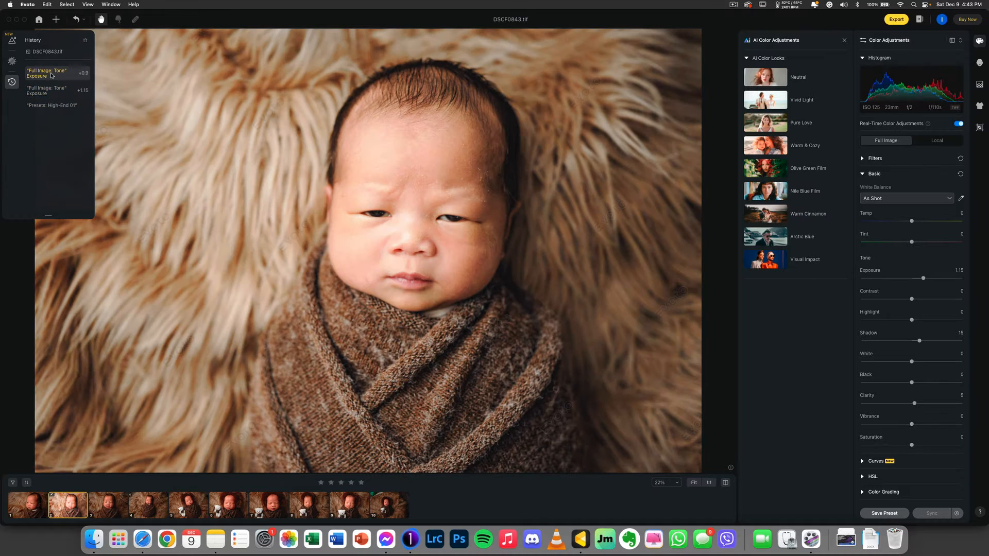
Revert DSCF0843.tif to its original state, undo that, and return it to the High-End 01 history state.
click(51, 53)
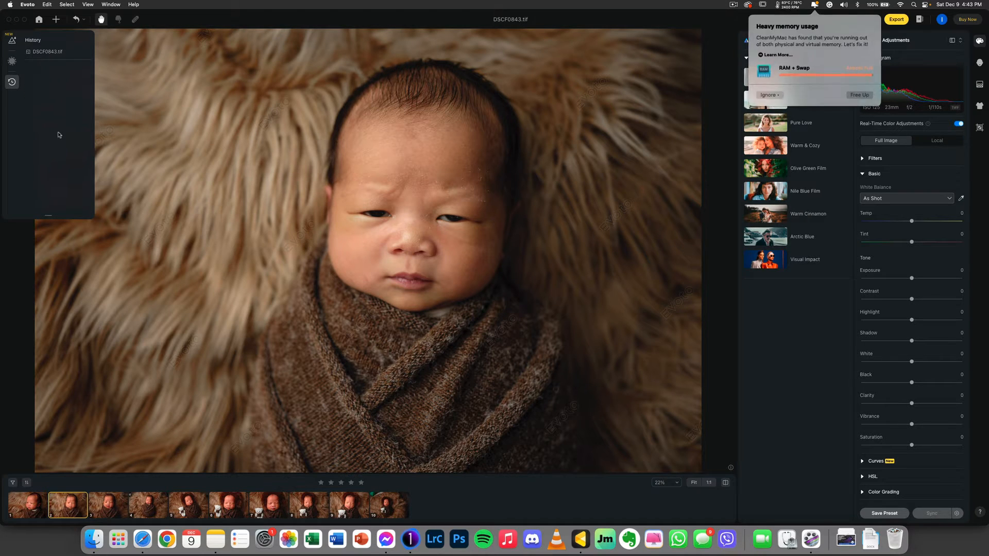
key(super+z)
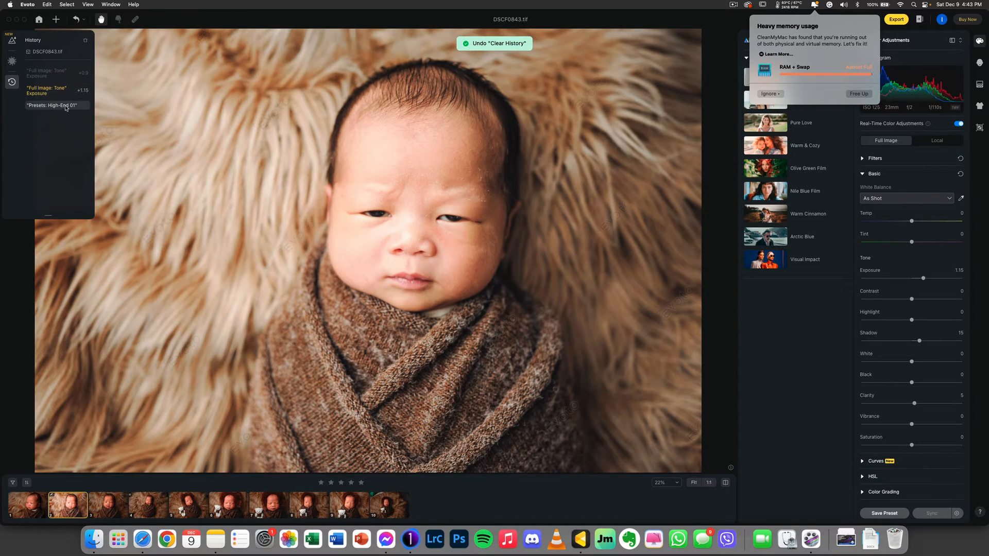
click(66, 106)
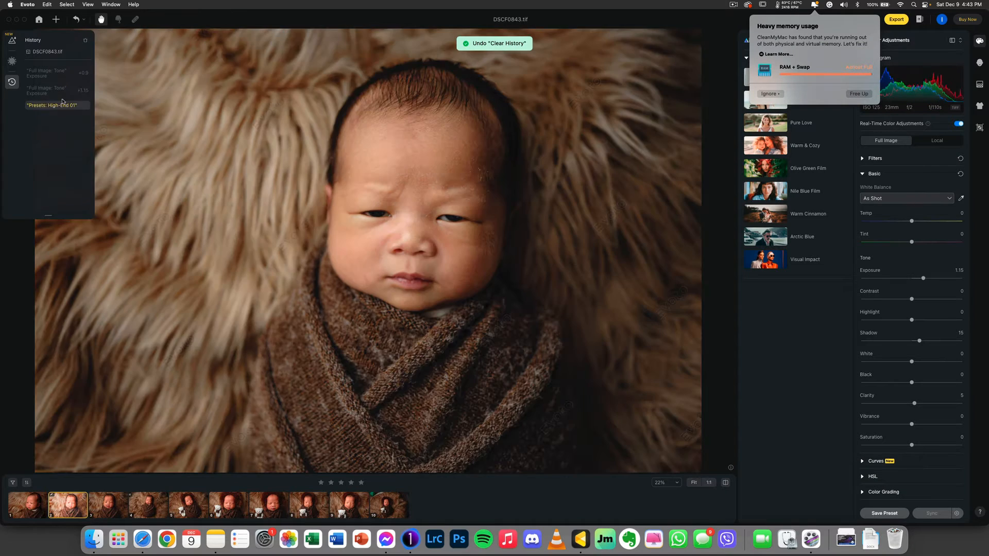
click(63, 91)
click(62, 75)
click(64, 92)
click(64, 104)
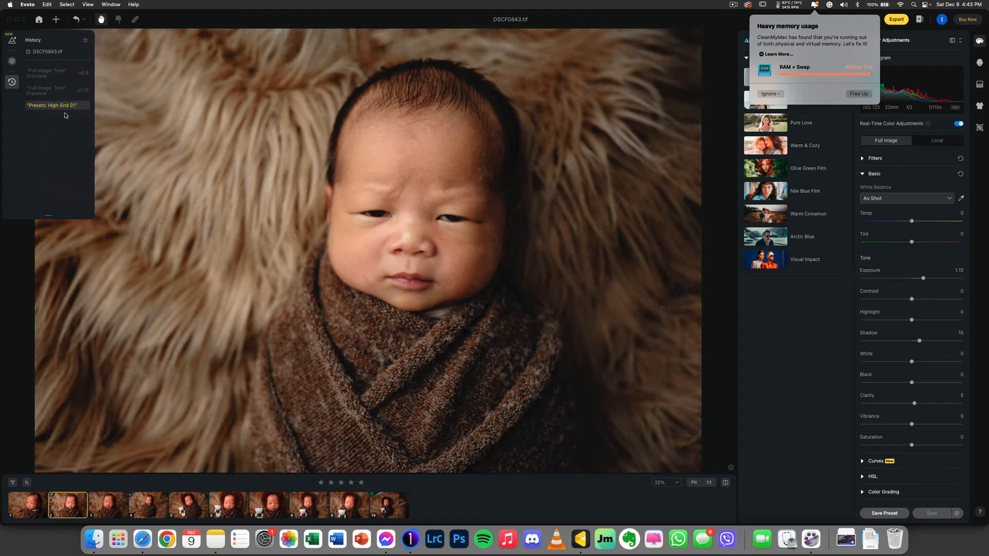
Go back to the project overview and reopen the EVOTO Demonstration project.
click(12, 41)
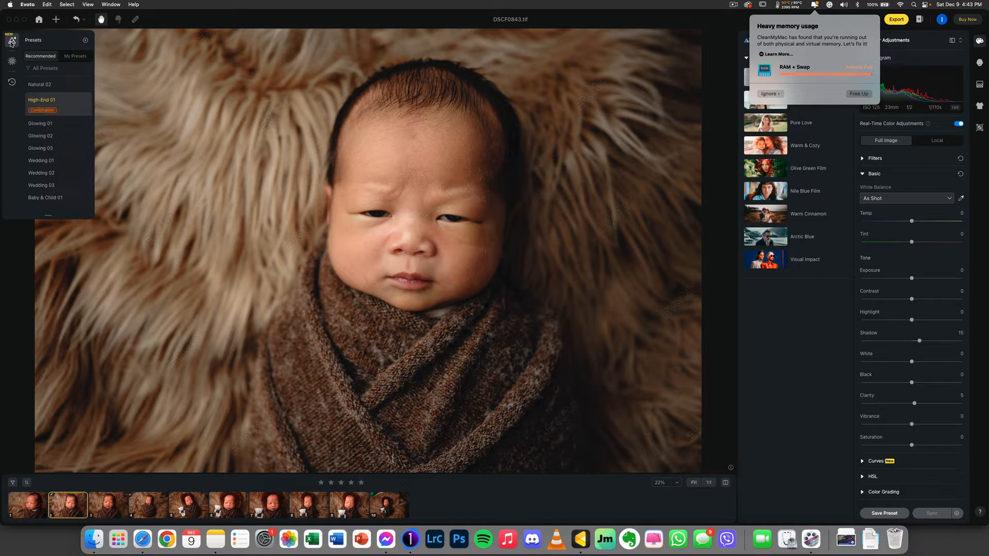
click(81, 41)
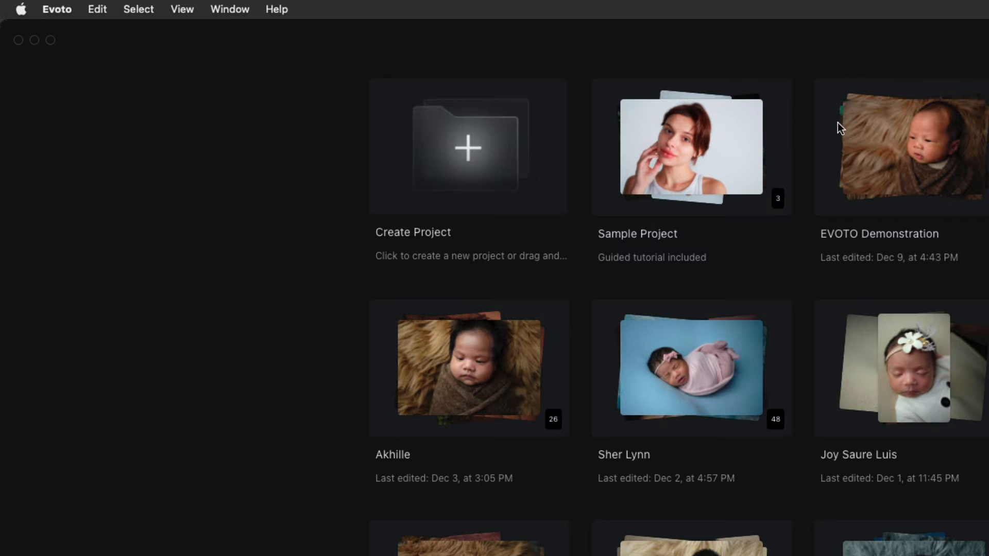
click(872, 140)
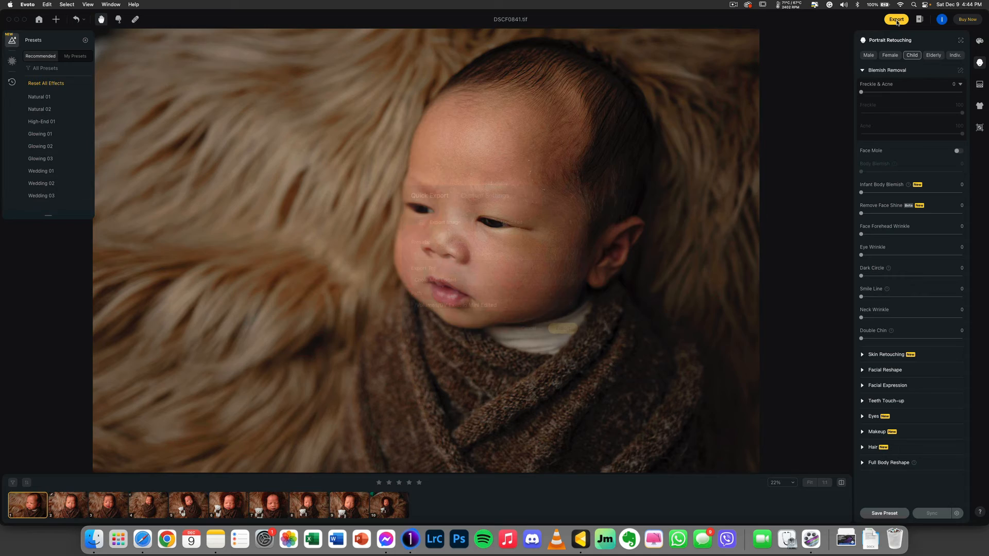
Review the quick export options without exporting, and look through the list of completed exports.
click(765, 48)
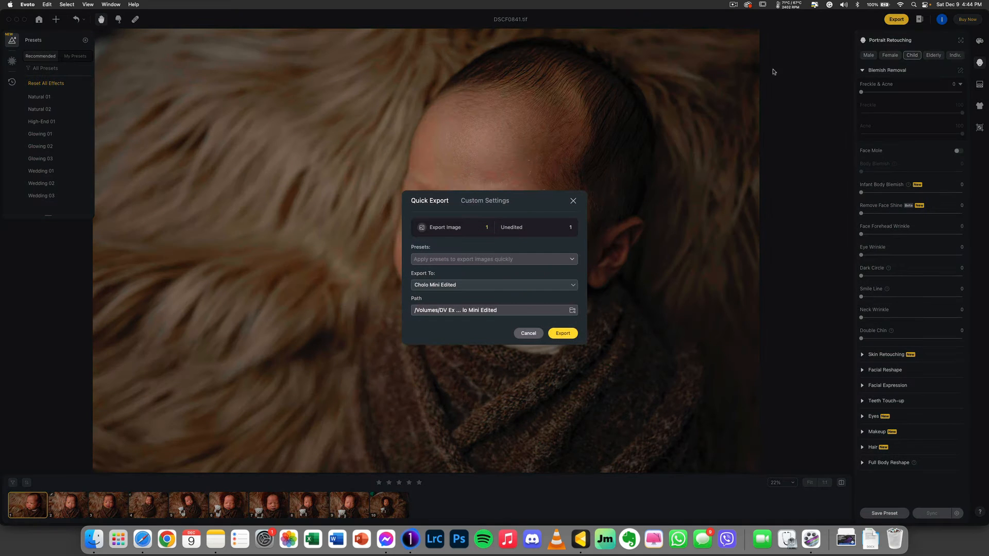
click(572, 201)
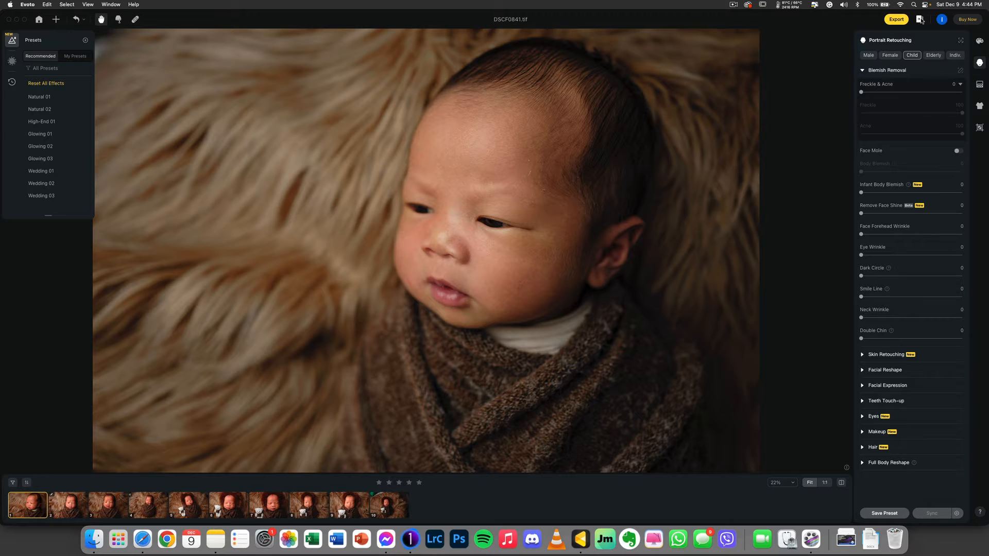
click(920, 19)
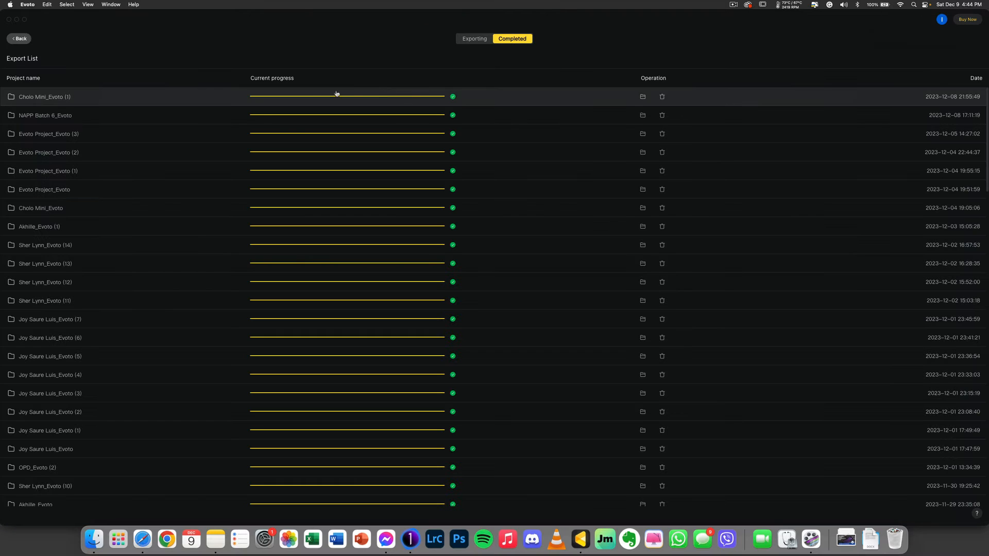
scroll(252, 228, down, 20)
scroll(252, 228, up, 20)
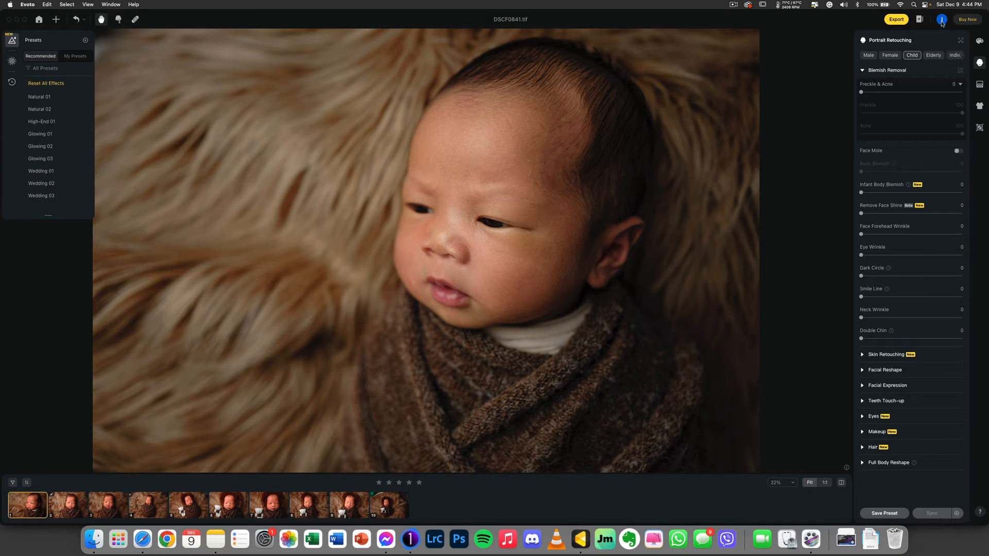
Check the remaining and total credits of the signed-in account.
click(942, 22)
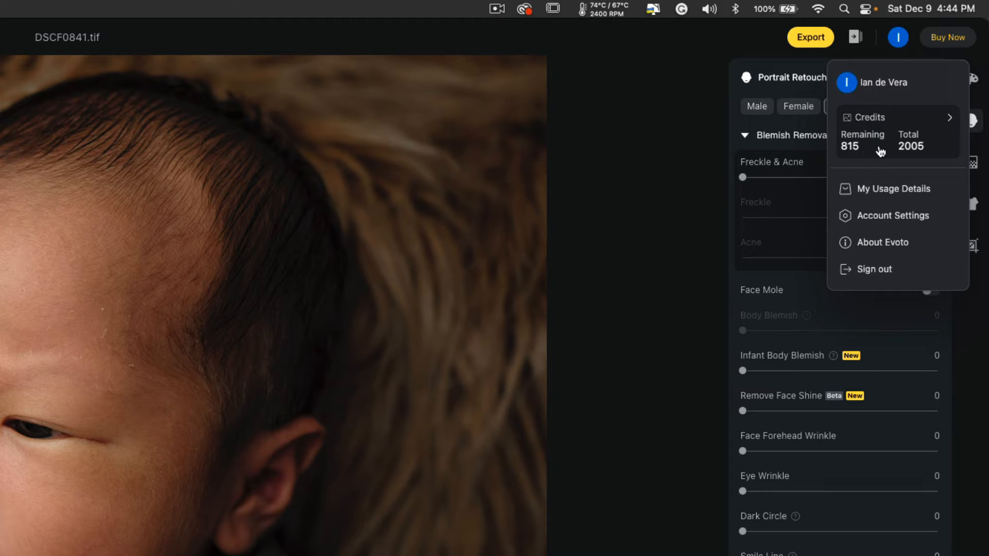
click(899, 37)
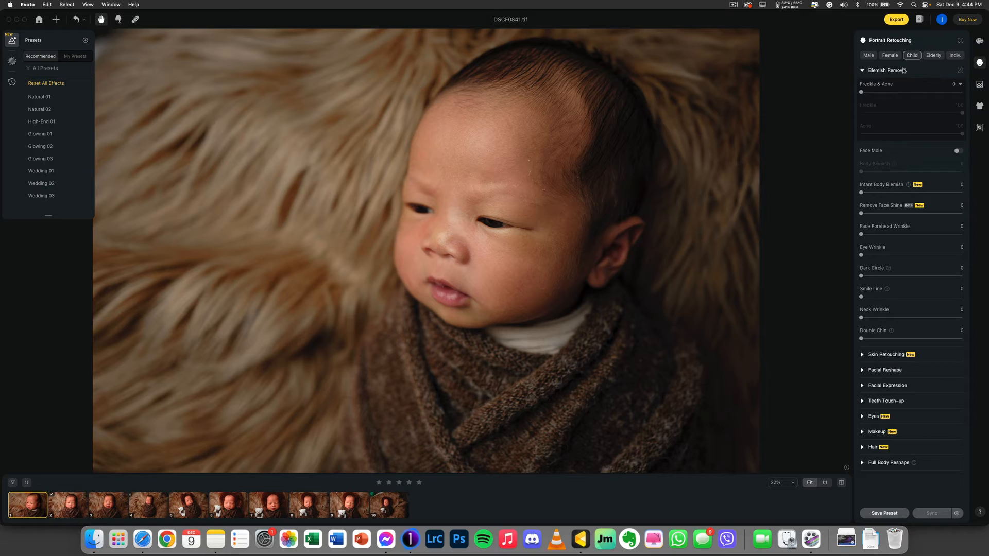
Compare Evoto's basic color adjustments for DSCF0841.tif with the adjustment tools in Capture One, and return to Evoto.
click(981, 41)
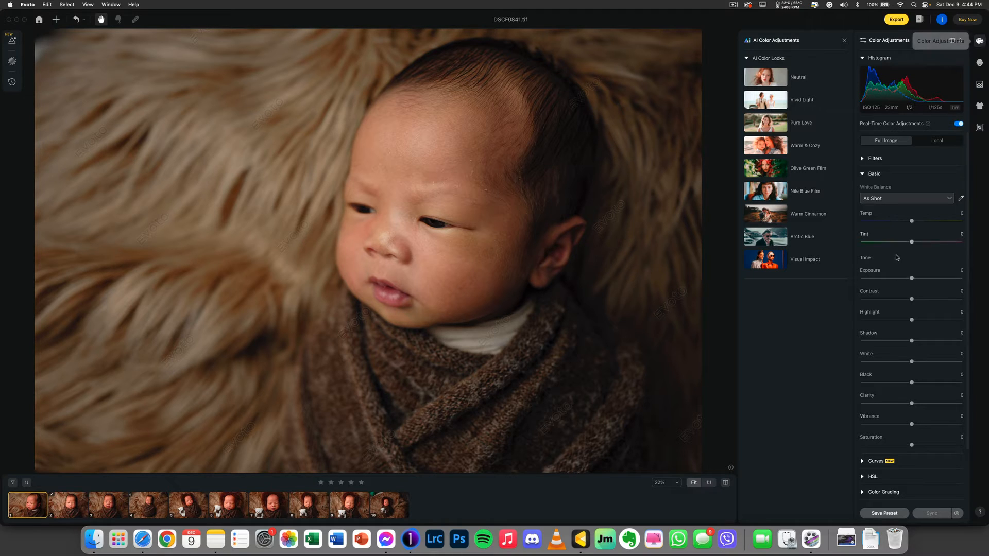
scroll(939, 142, down, 2)
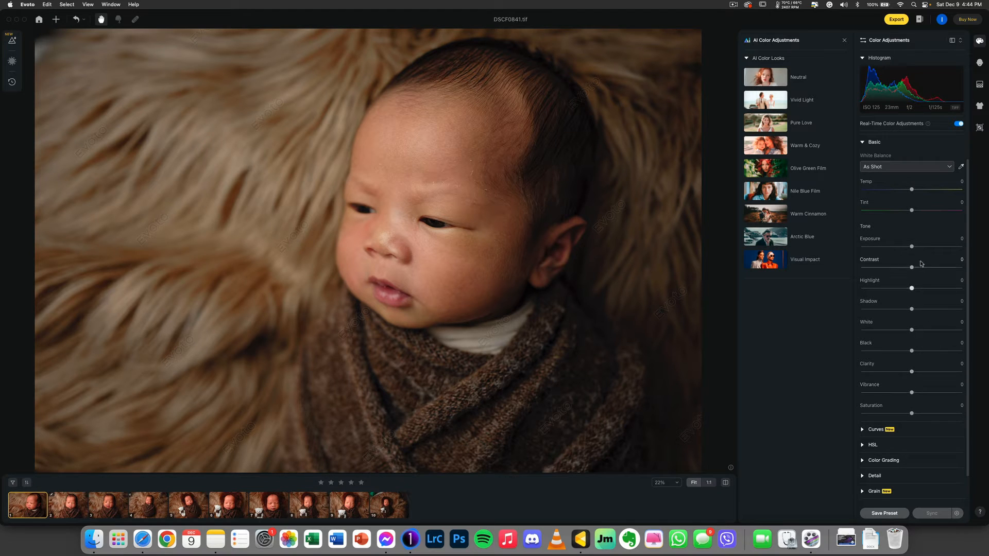
click(411, 539)
click(906, 51)
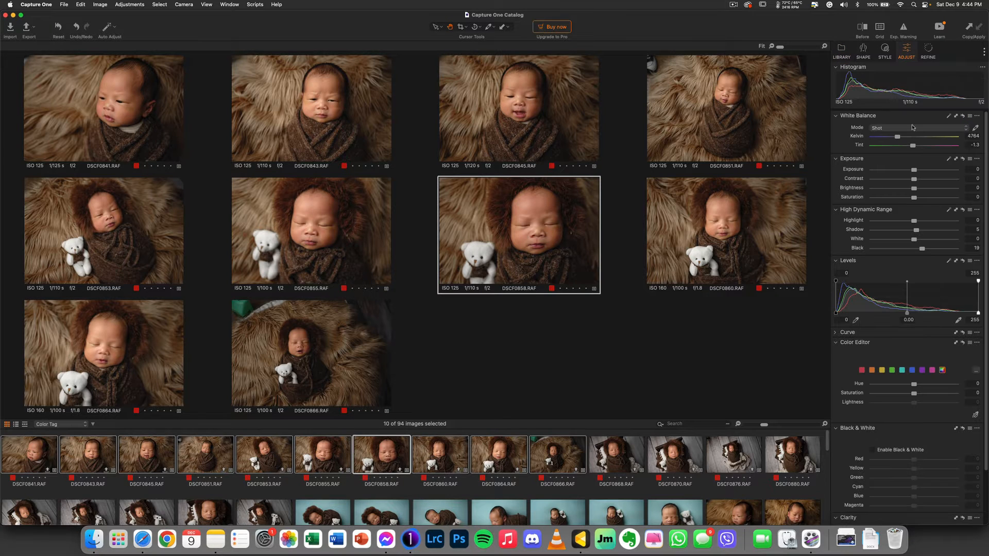
click(580, 539)
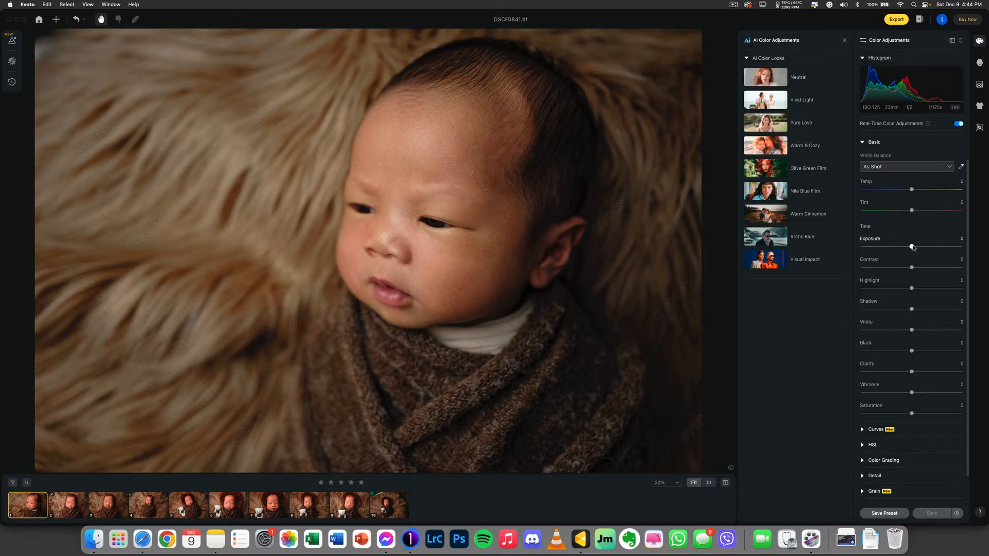
Try a brighter exposure on DSCF0841.tif and reset the exposure to its default.
mouse_move(911, 246)
mouse_down()
mouse_move(927, 248)
mouse_move(919, 250)
mouse_up()
double_click(872, 240)
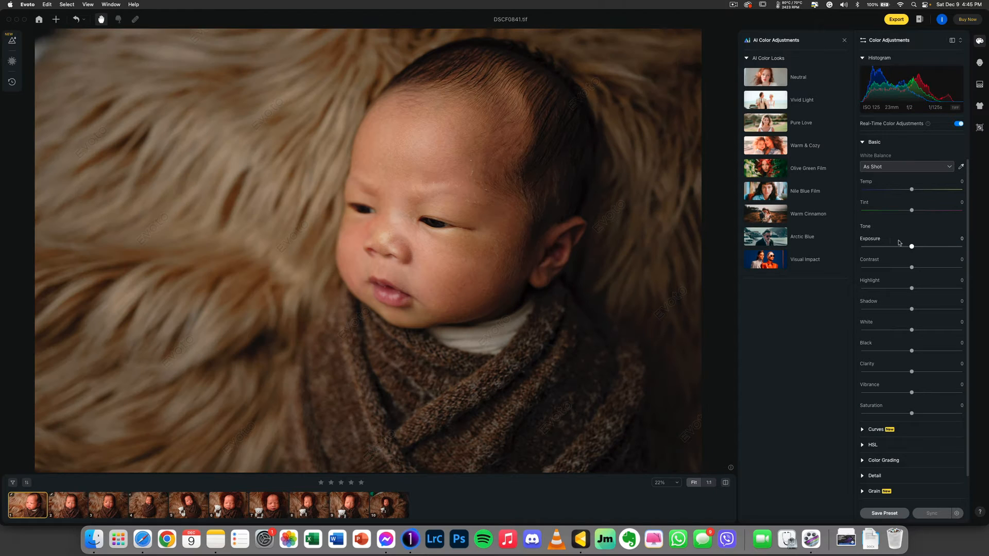
Look over the Curves section, and raise the exposure to 0.5 and the highlight to 2 on DSCF0841.tif.
click(863, 433)
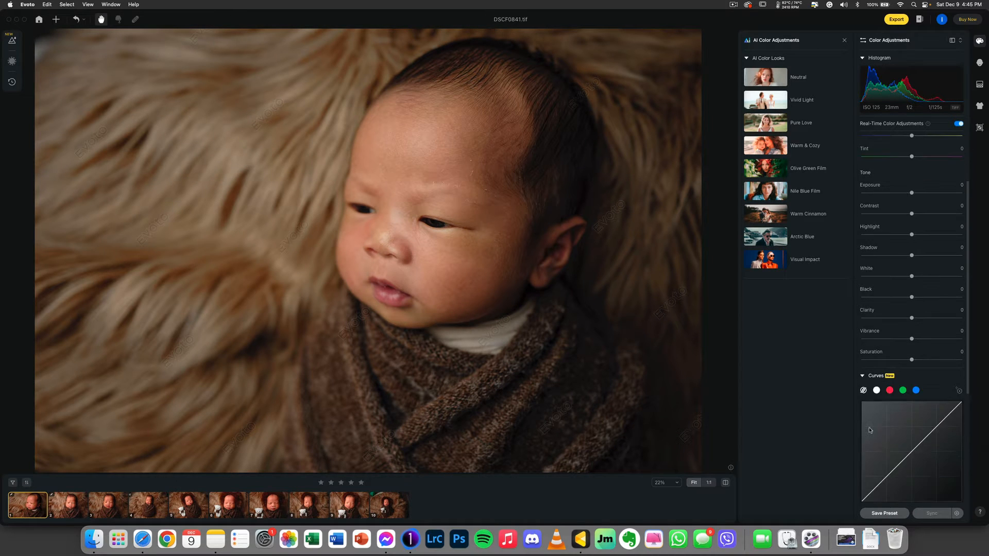
click(867, 378)
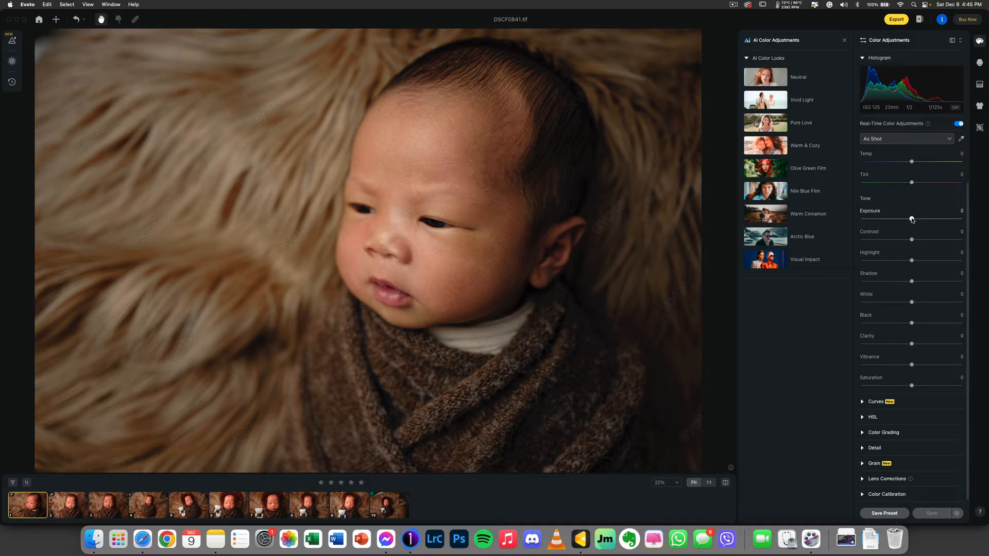
drag(912, 220, 916, 219)
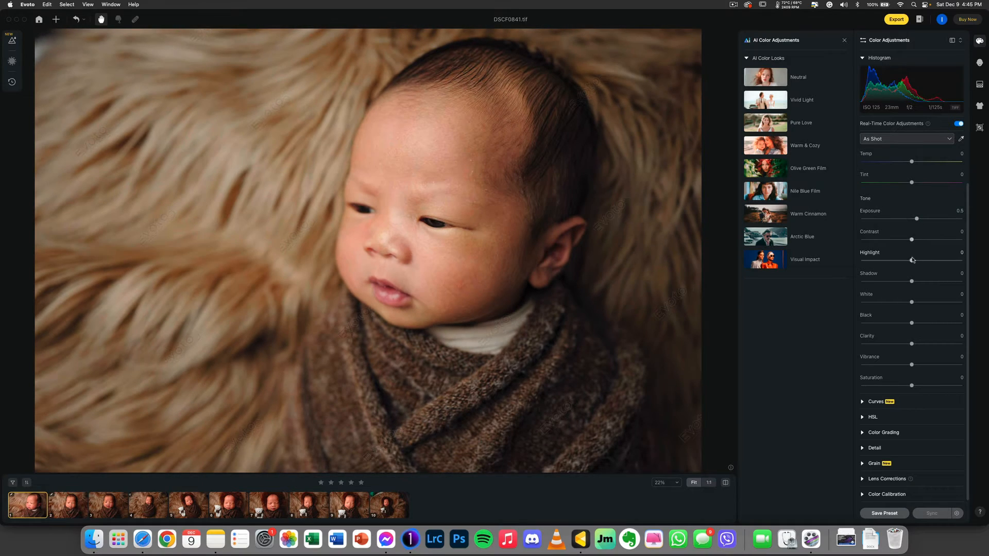
mouse_move(911, 260)
mouse_down()
mouse_move(866, 261)
mouse_move(934, 262)
mouse_move(874, 261)
mouse_move(931, 261)
mouse_move(911, 261)
mouse_up()
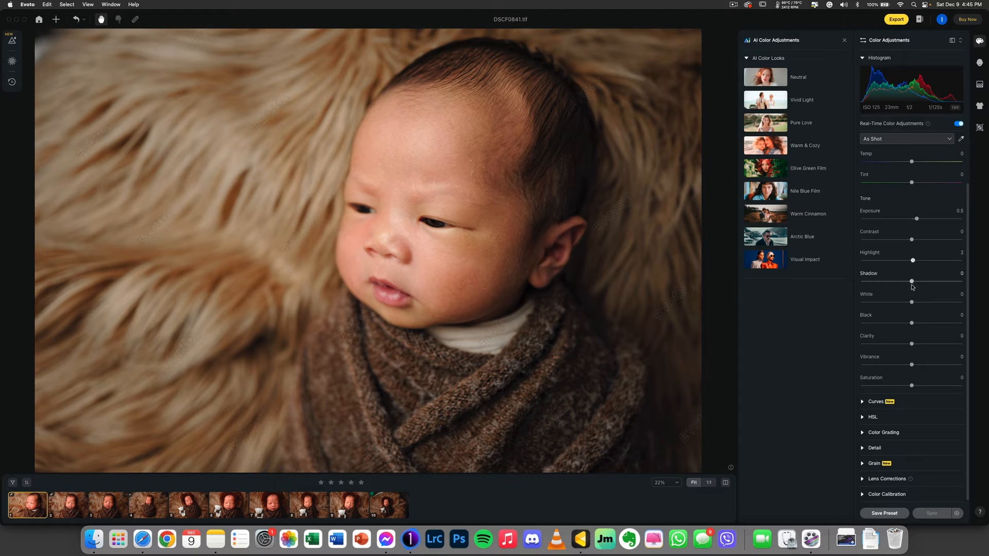
Try stronger and weaker shadow settings on DSCF0841.tif, ending with the shadow at -2.
click(937, 282)
drag(935, 284, 870, 281)
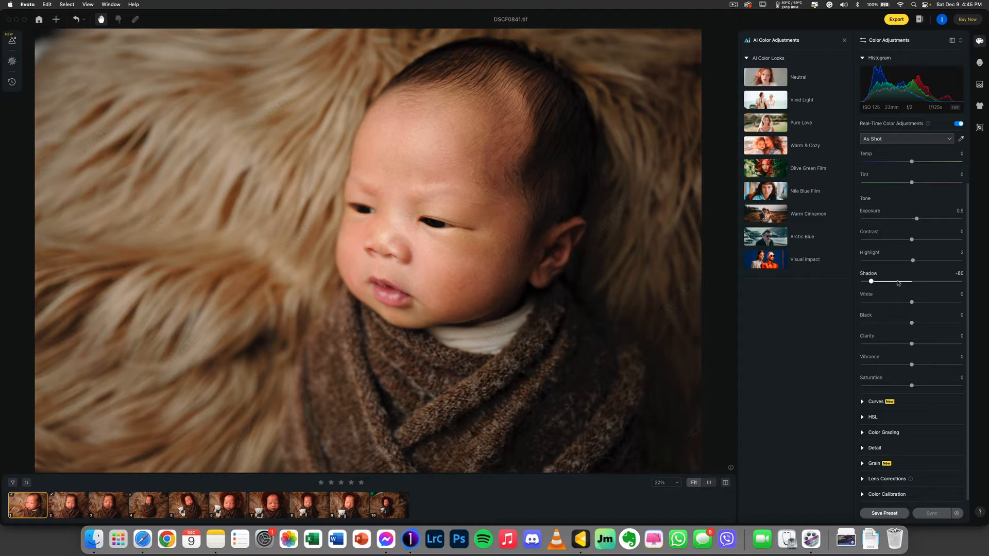
click(892, 282)
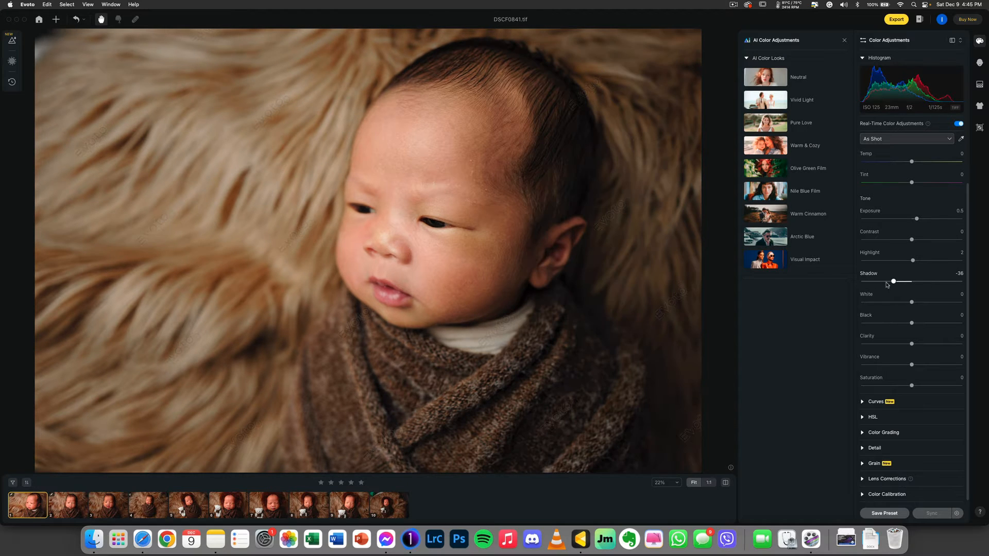
drag(891, 284, 910, 282)
Reset all effects on DSCF0841.tif from the personal presets, and bring up the photo's edit history.
click(1, 204)
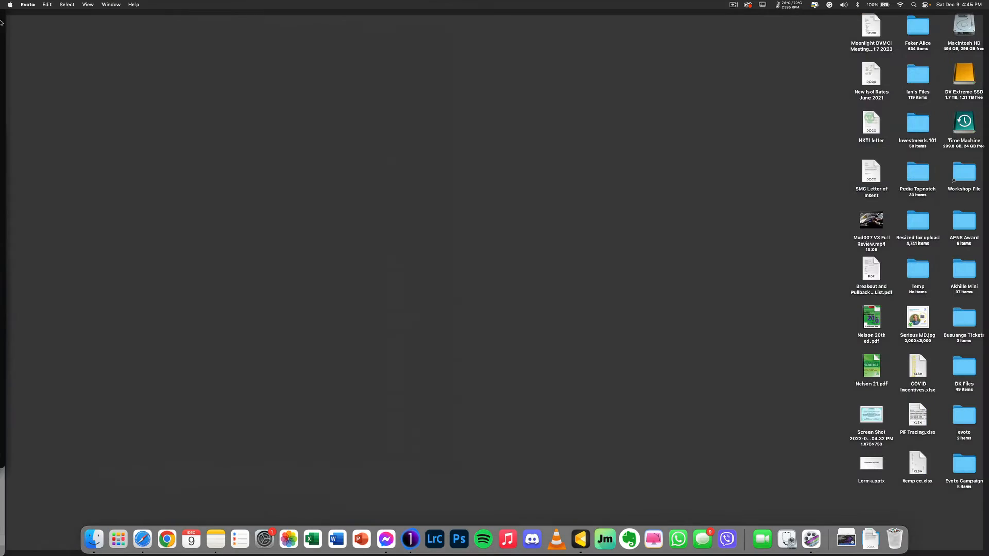
click(1, 204)
click(11, 82)
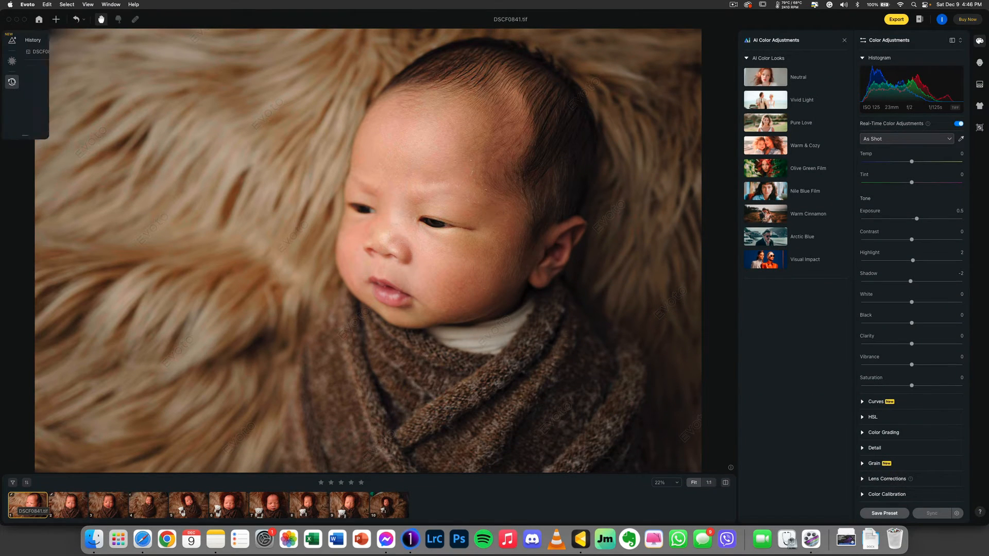
click(14, 42)
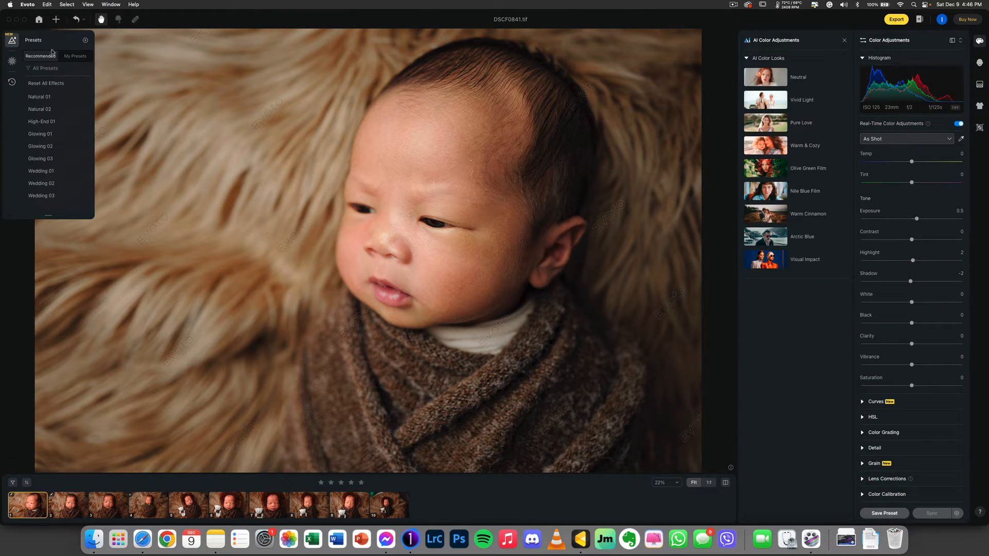
click(66, 58)
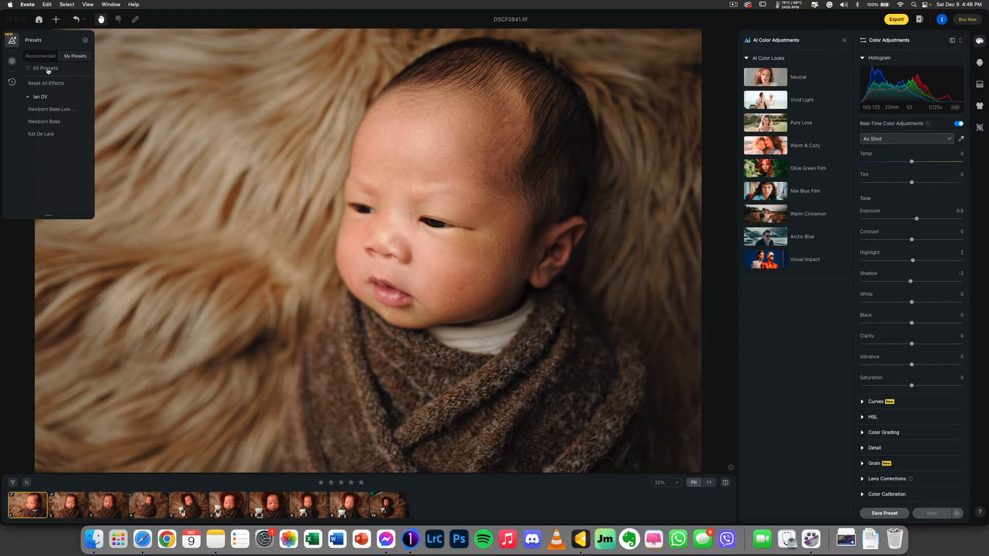
click(46, 82)
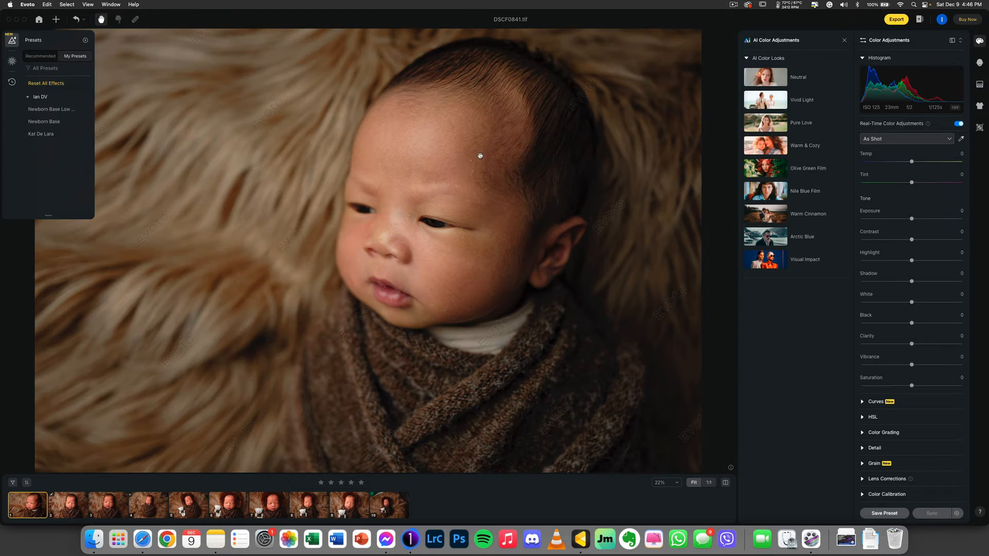
click(12, 82)
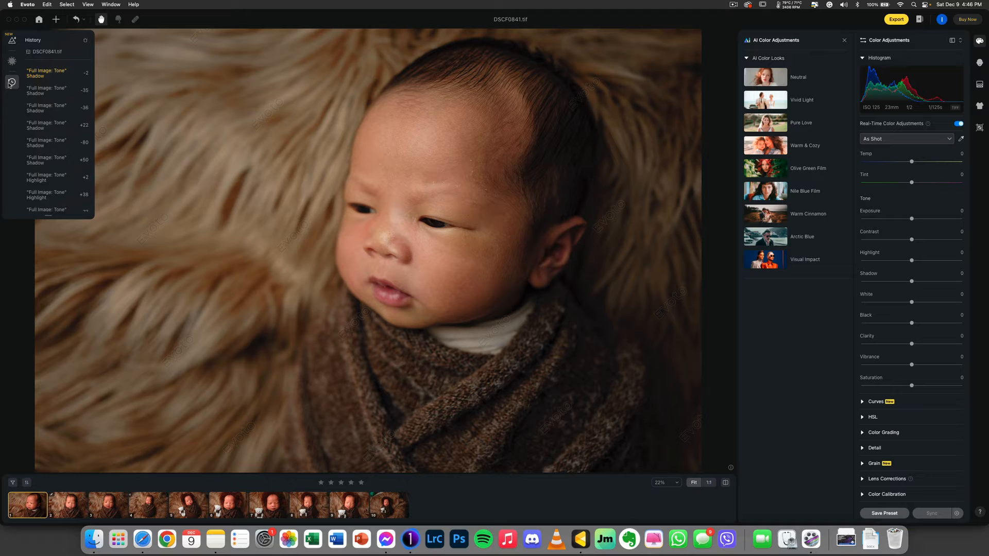
click(44, 53)
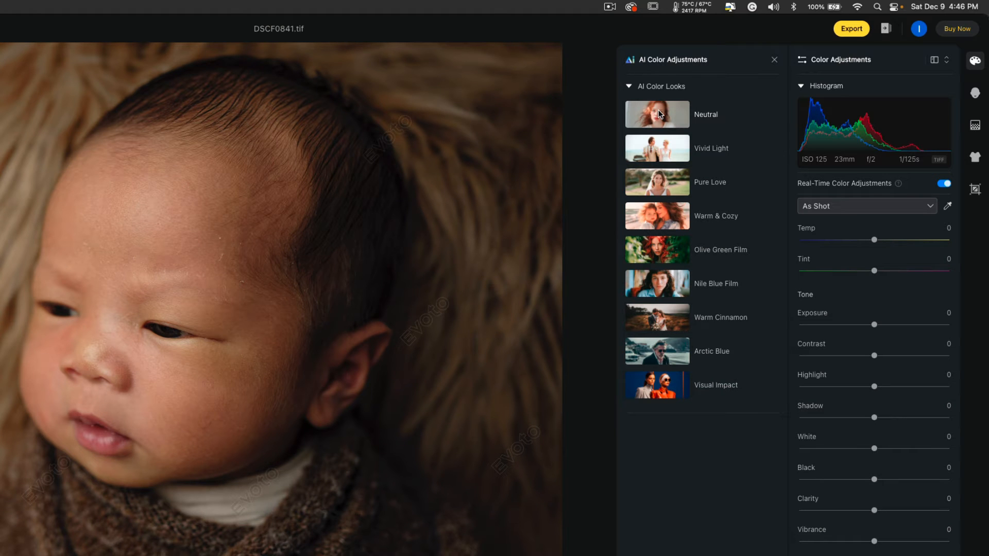
Try the Neutral AI color look on the photo and reduce its strength to 39.
click(658, 112)
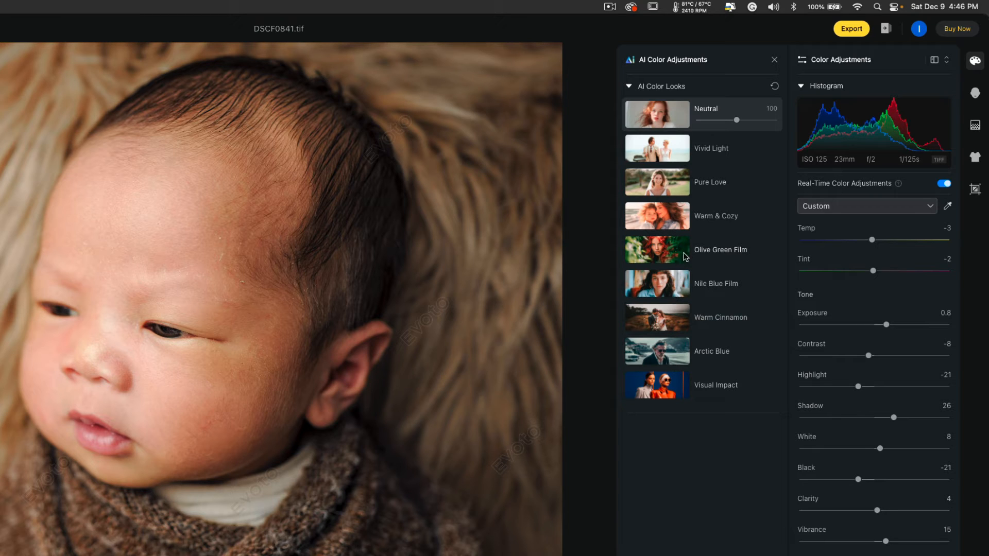
click(711, 120)
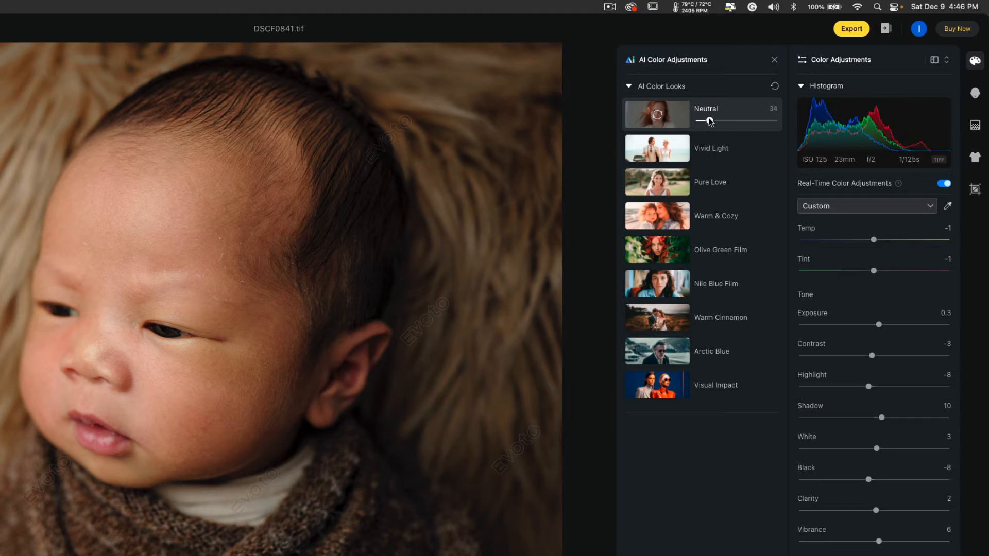
drag(709, 121, 712, 121)
Try the Vivid Light AI color look at strengths such as 35 and 103, ending at 33.
click(715, 149)
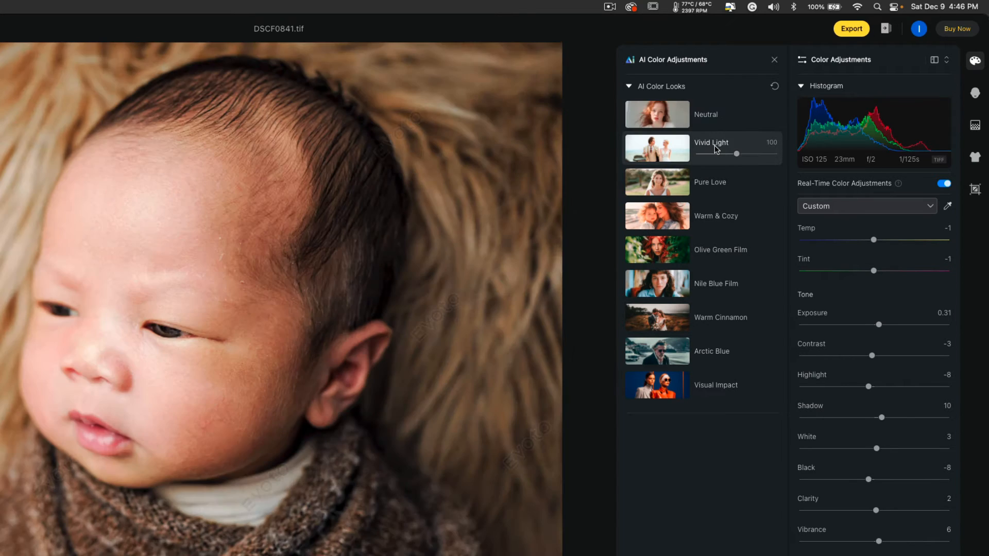
drag(736, 154, 710, 155)
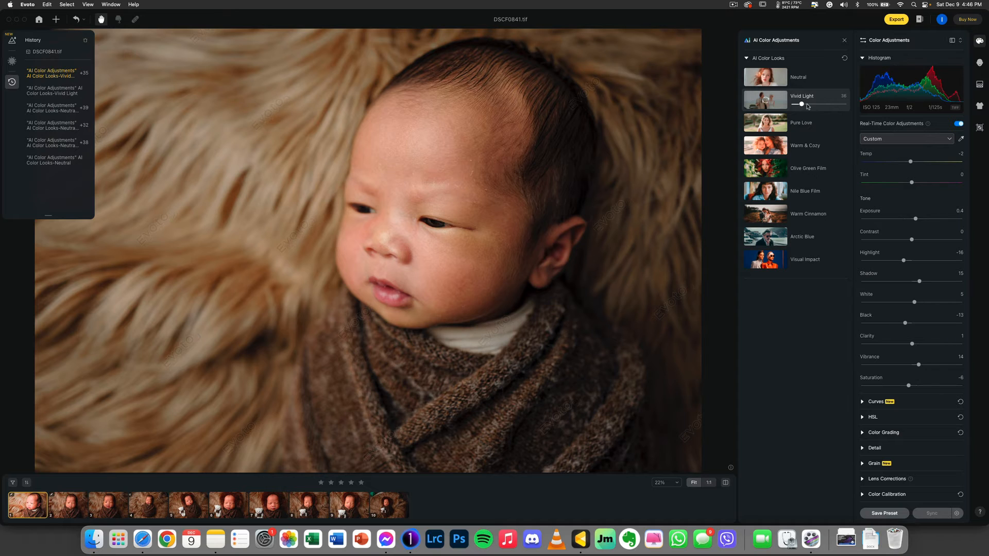
drag(808, 105, 820, 104)
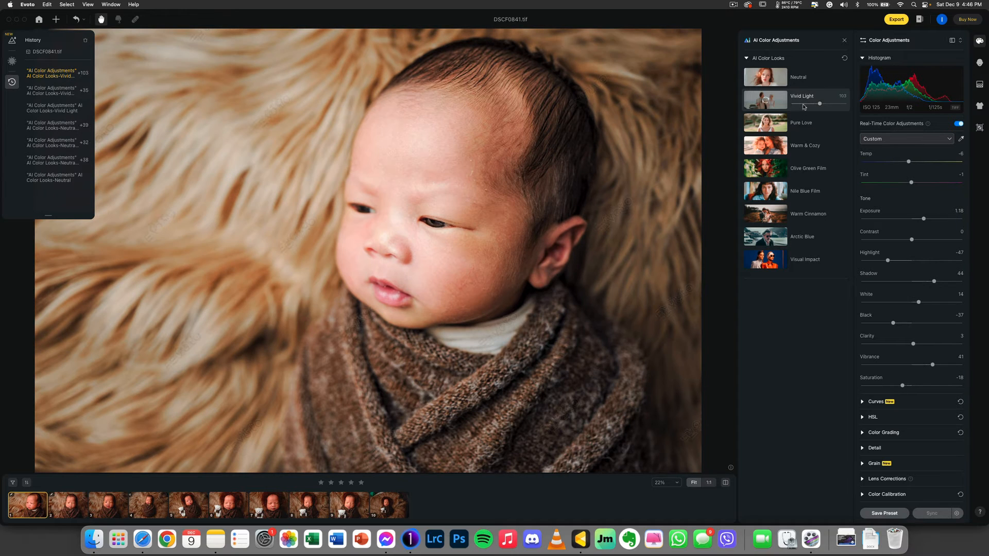
click(804, 104)
drag(804, 105, 801, 105)
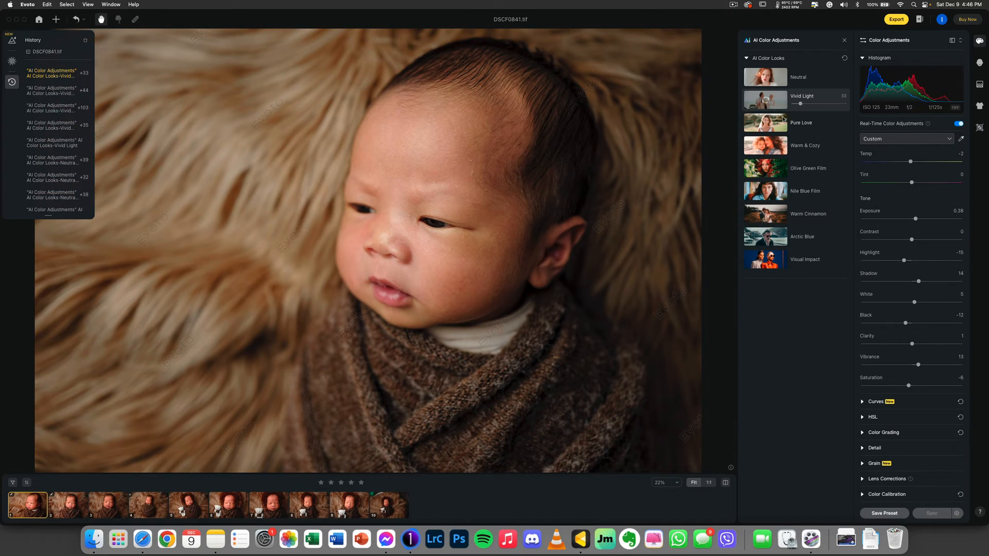
Try the Pure Love AI color look on the photo and lower its strength to 31.
click(783, 120)
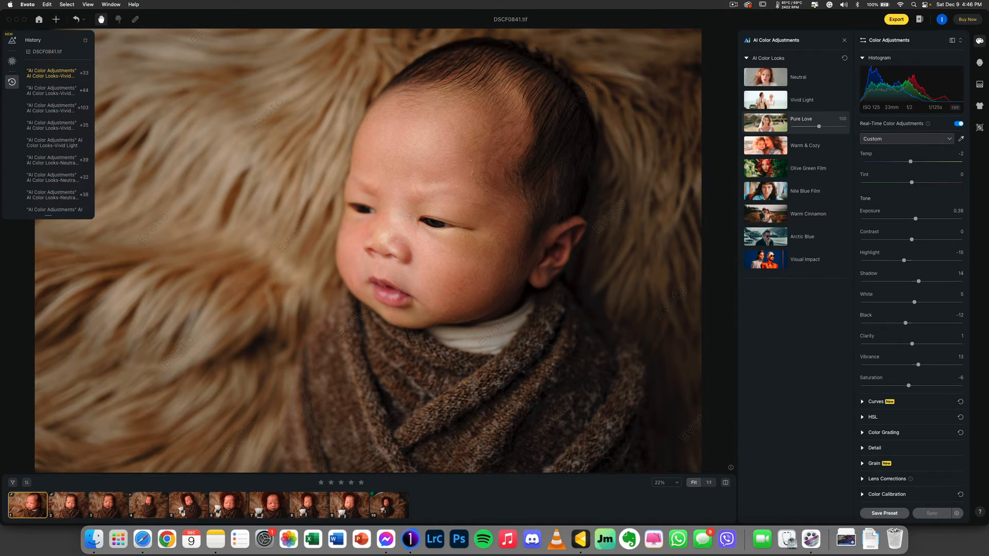
click(802, 127)
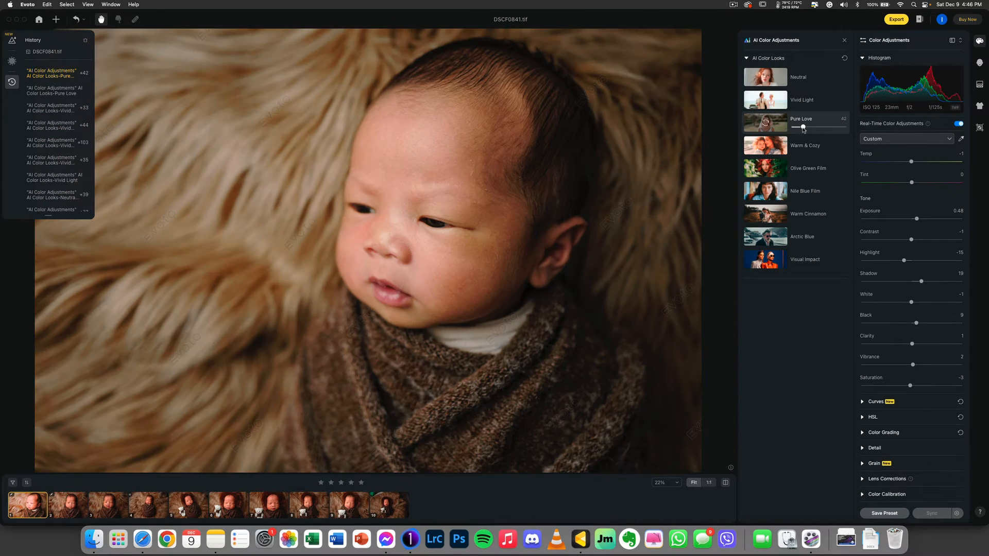
drag(802, 129, 799, 129)
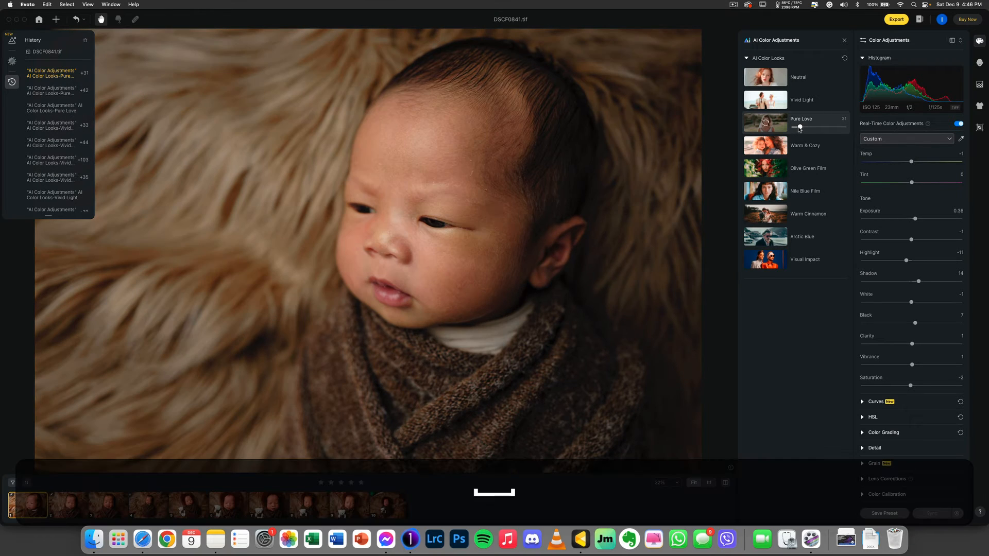
Try the Warm & Cozy AI color look on the photo and lower its strength to 35.
click(801, 146)
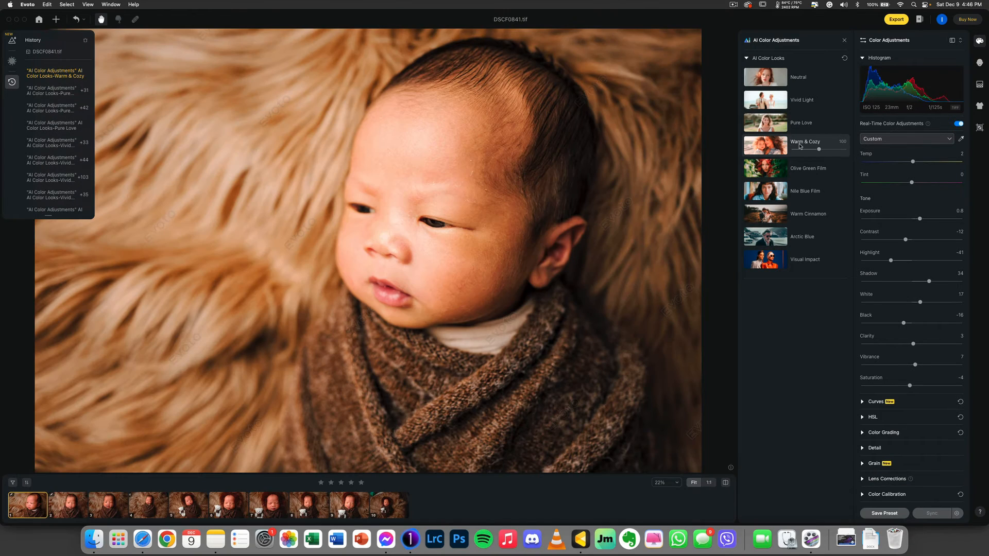
click(806, 150)
click(802, 149)
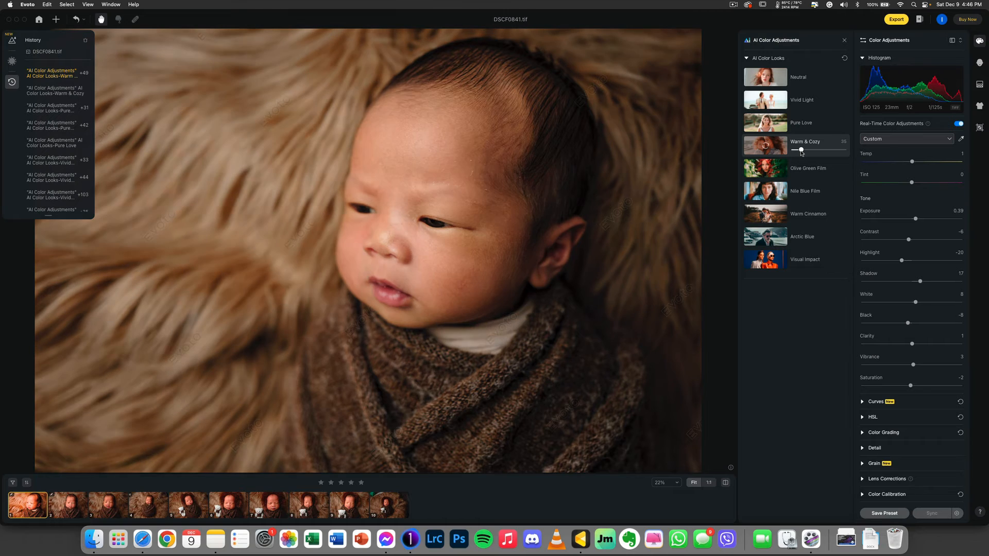
Restore the Warm & Cozy look's default effect before and after trying strength 46, and reset the AI color looks.
click(769, 146)
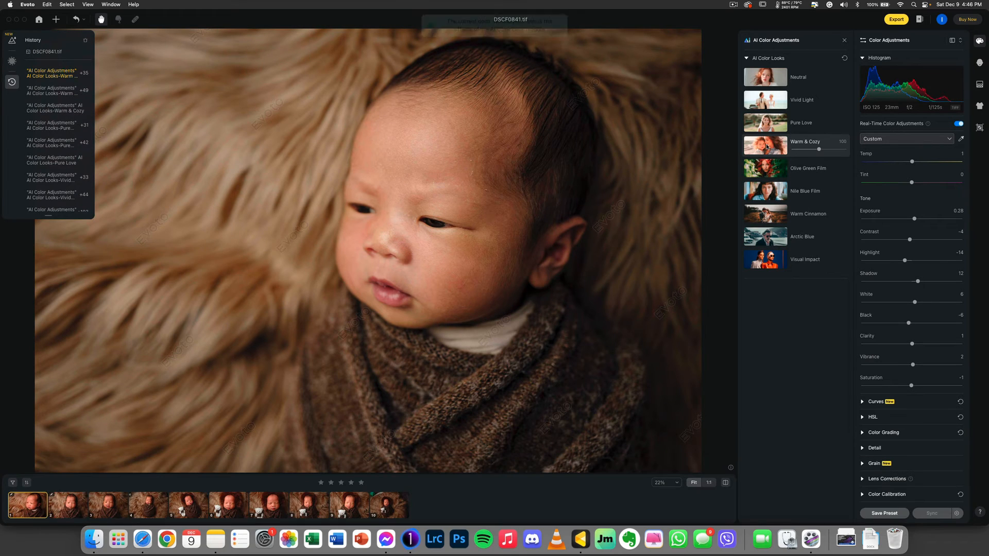
click(804, 150)
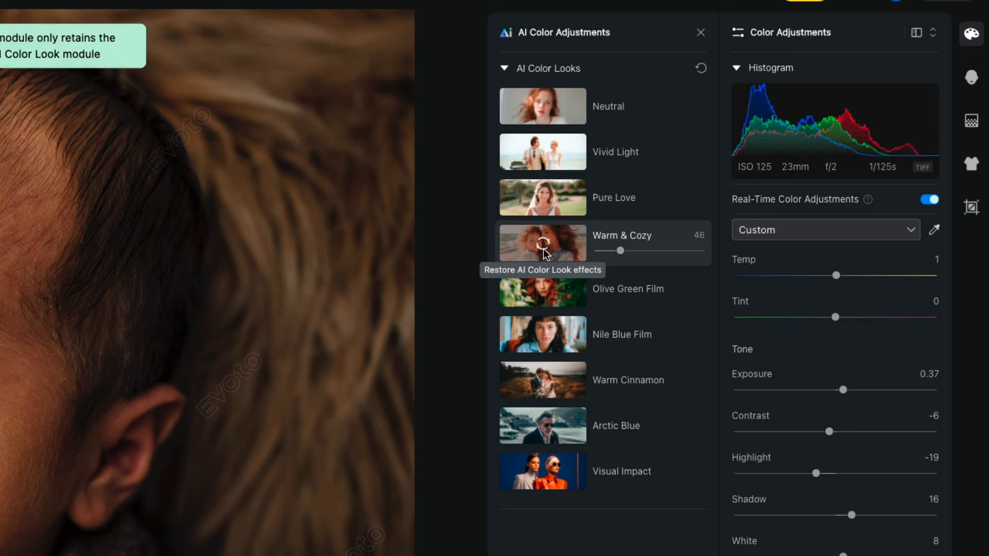
click(545, 245)
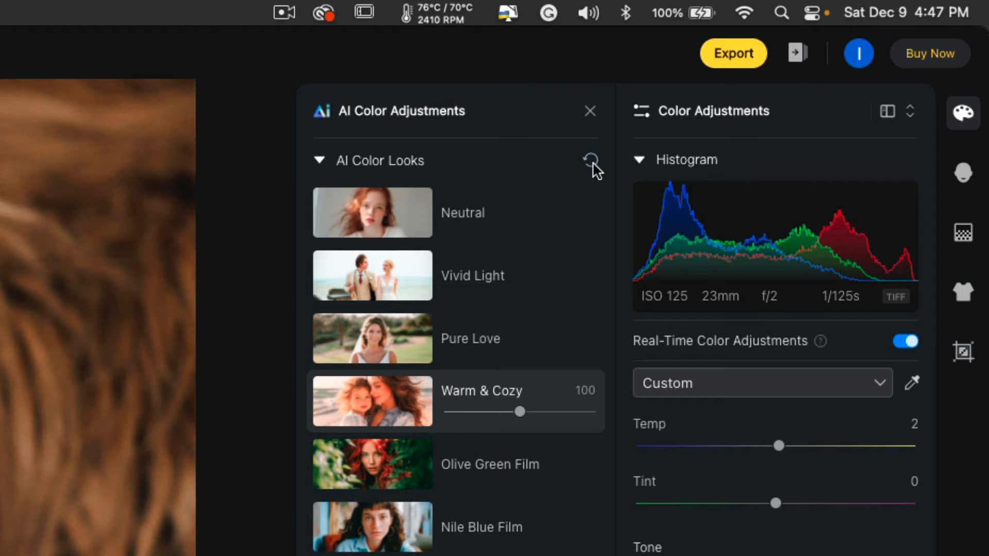
click(591, 161)
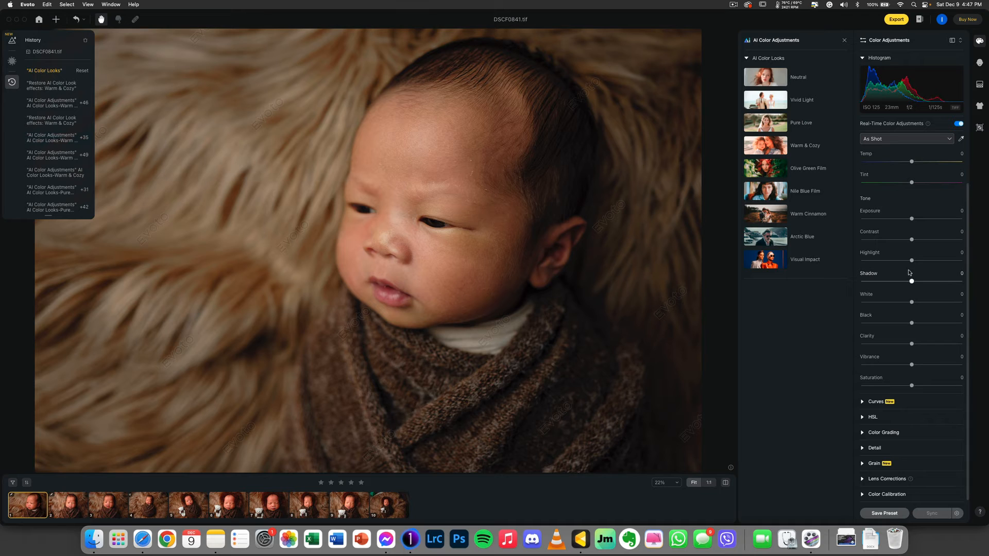
Examine the Child portrait retouching options for the photo, covering blemish removal and skin retouching.
click(979, 63)
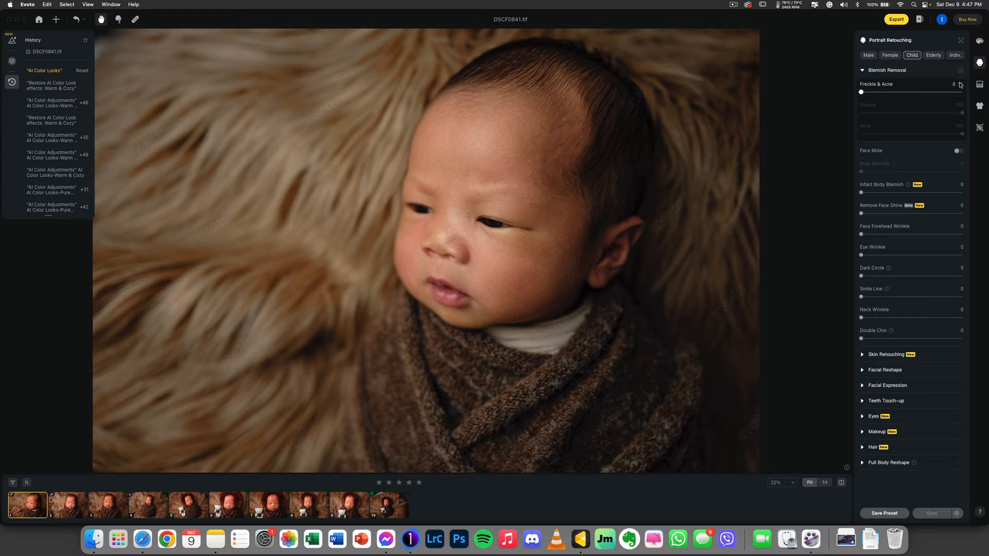
click(960, 84)
click(862, 71)
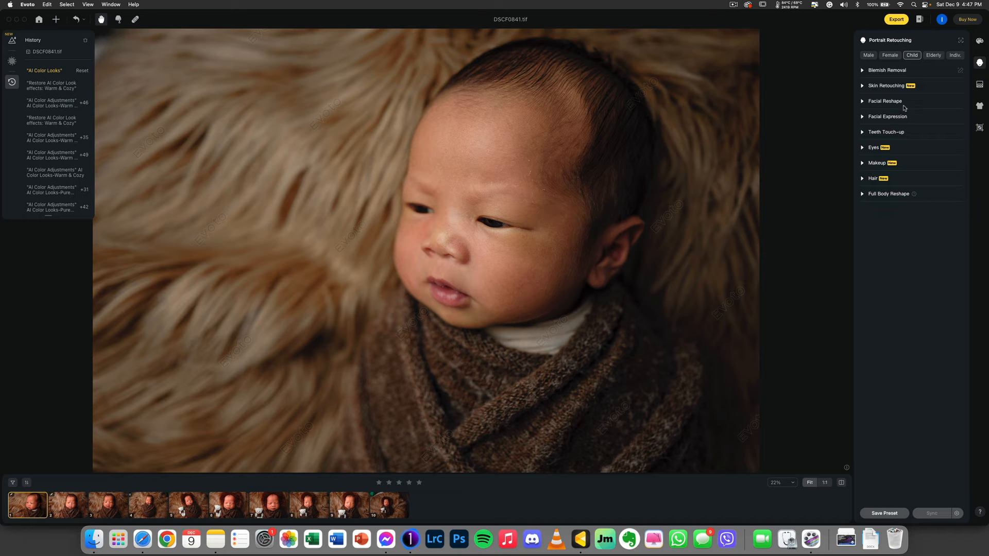
click(864, 71)
click(863, 71)
click(861, 88)
click(863, 87)
click(863, 87)
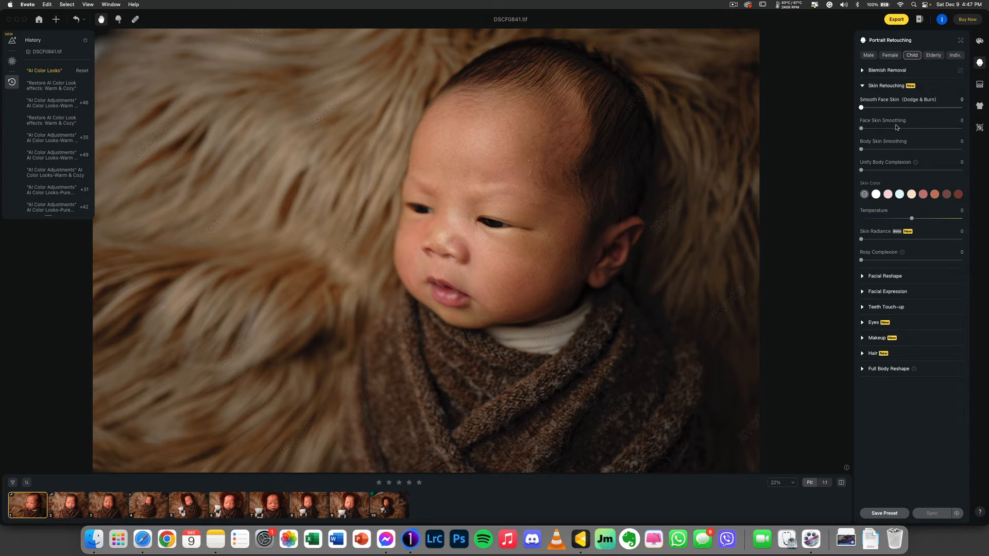
Try the white skin color on the baby at amount 40, and set the skin color back to none.
click(875, 194)
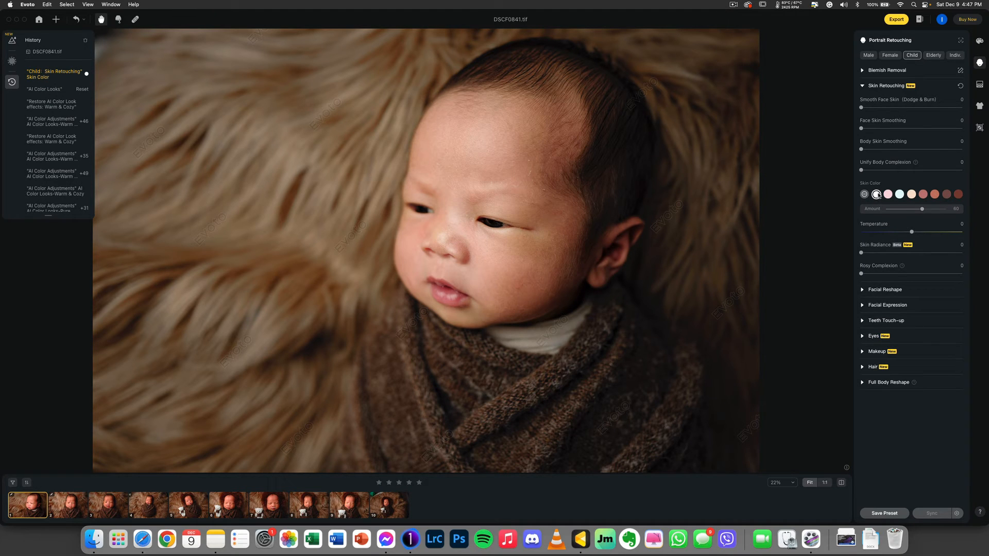
click(910, 210)
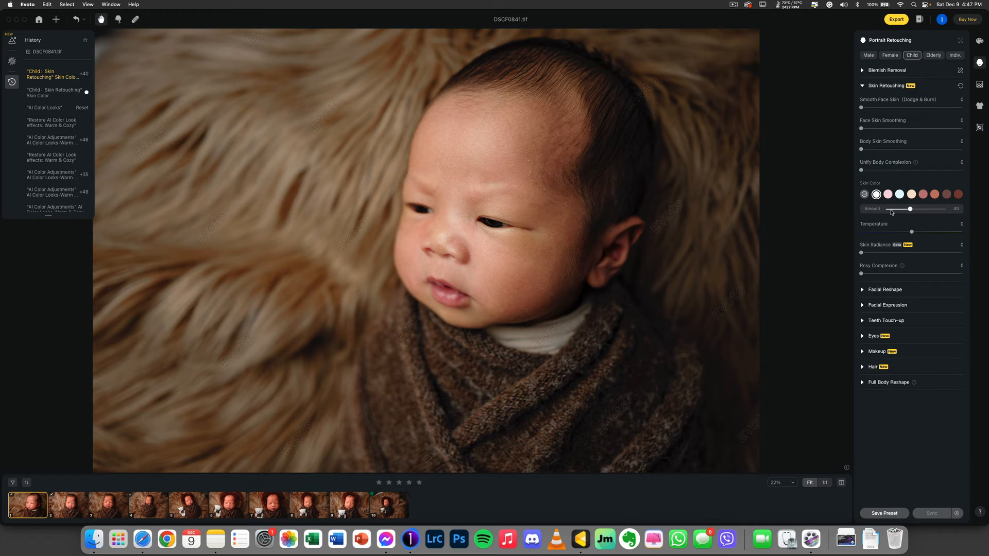
click(864, 194)
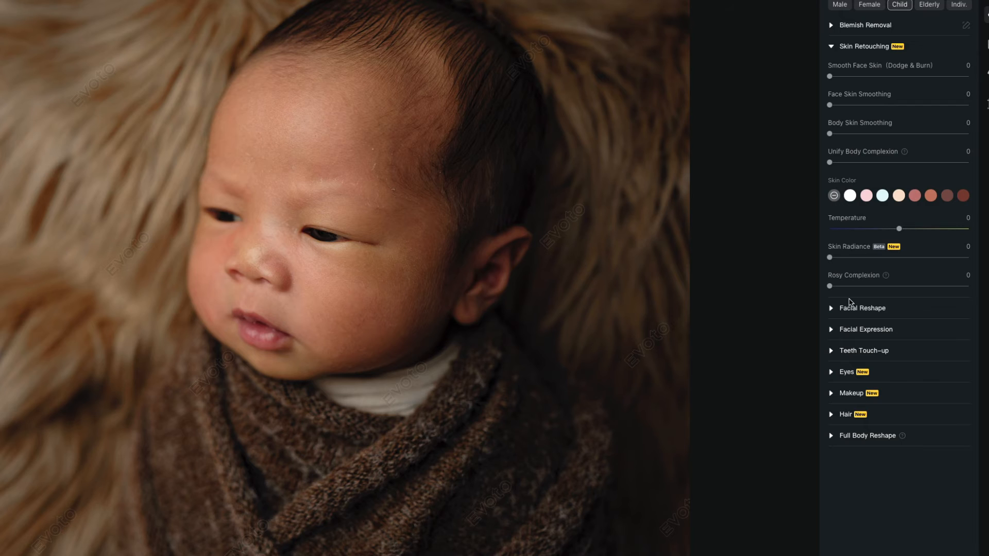
Examine the Face Shape options under Facial Reshape for the baby's portrait.
click(838, 309)
scroll(855, 335, down, 2)
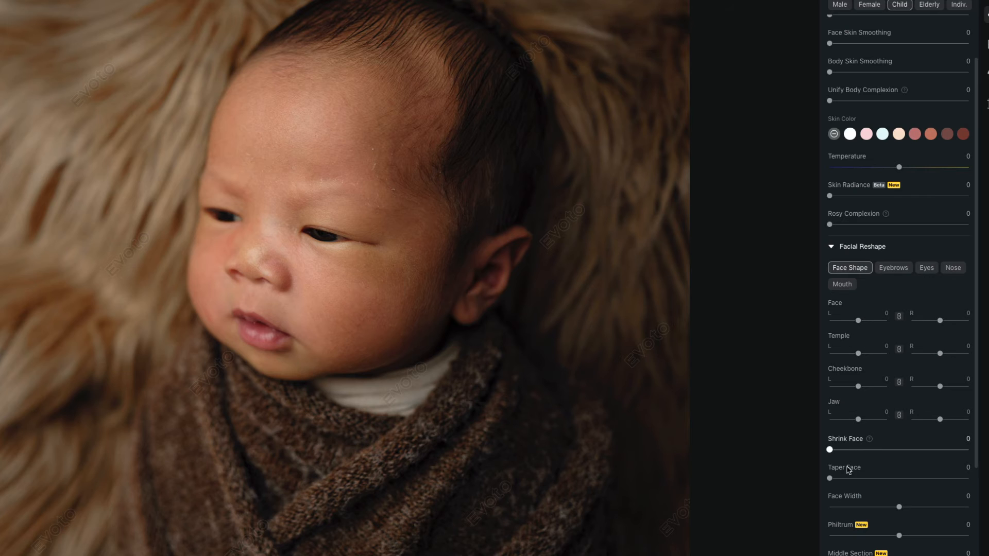
click(831, 248)
Try the Gentle Smile expression at 48 and lower it to 31, and look over the Teeth Touch-up options.
click(852, 332)
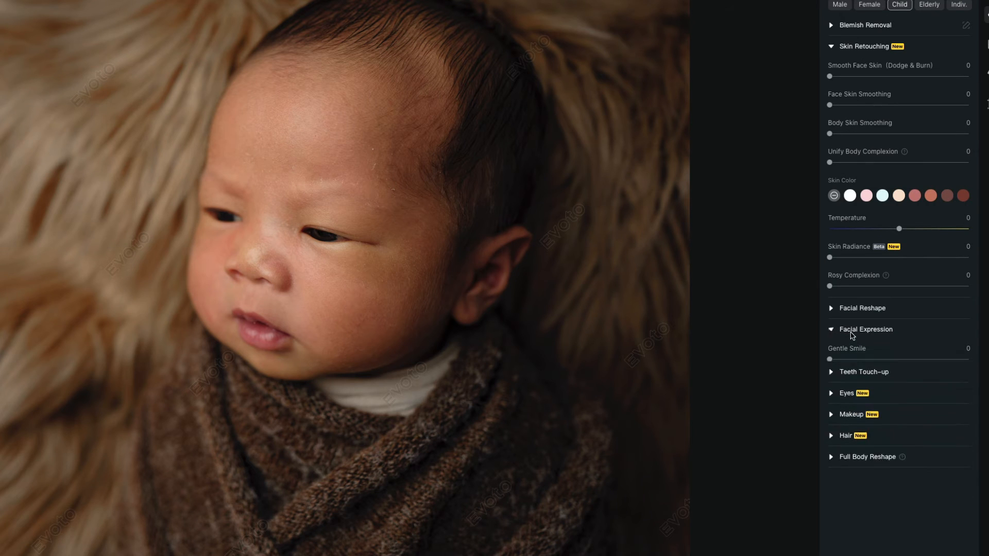
click(896, 358)
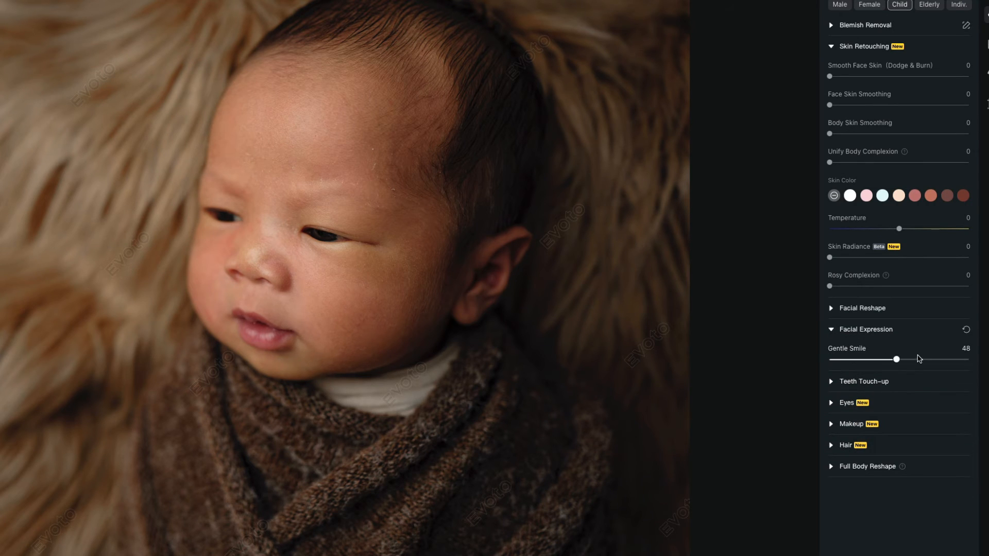
click(926, 359)
click(872, 358)
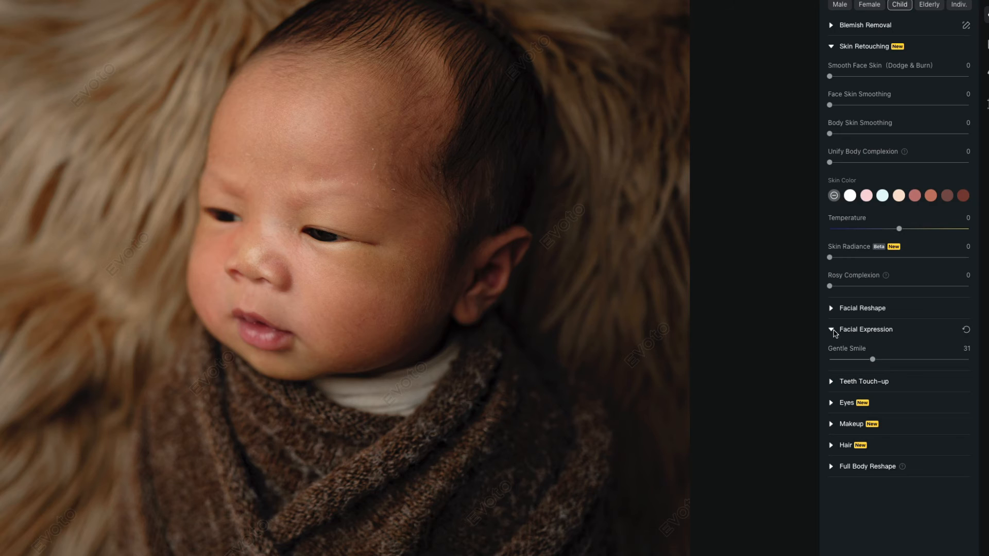
click(831, 330)
click(831, 351)
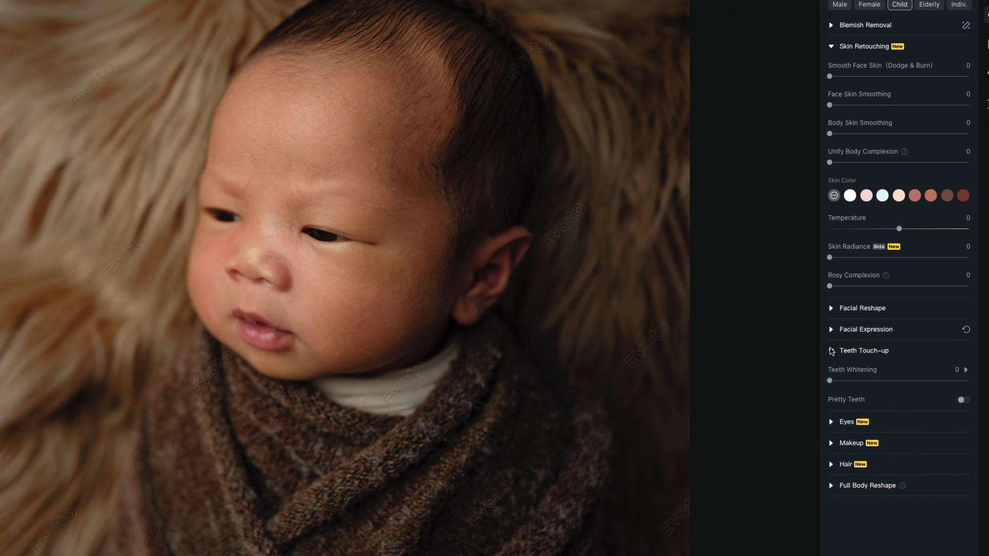
click(831, 351)
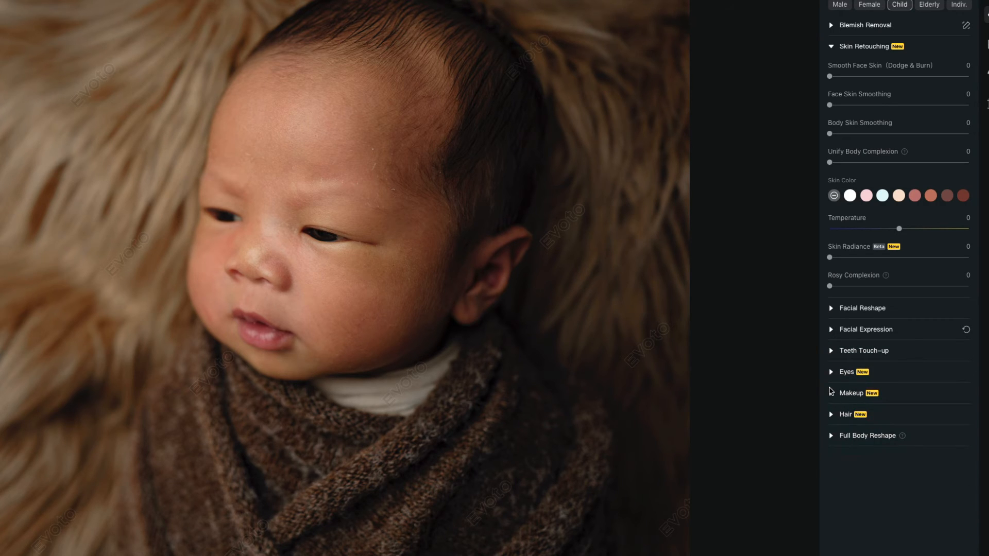
Try removing stray hairs at 54 and shifting the hairline, and return both hair settings to 0.
click(830, 413)
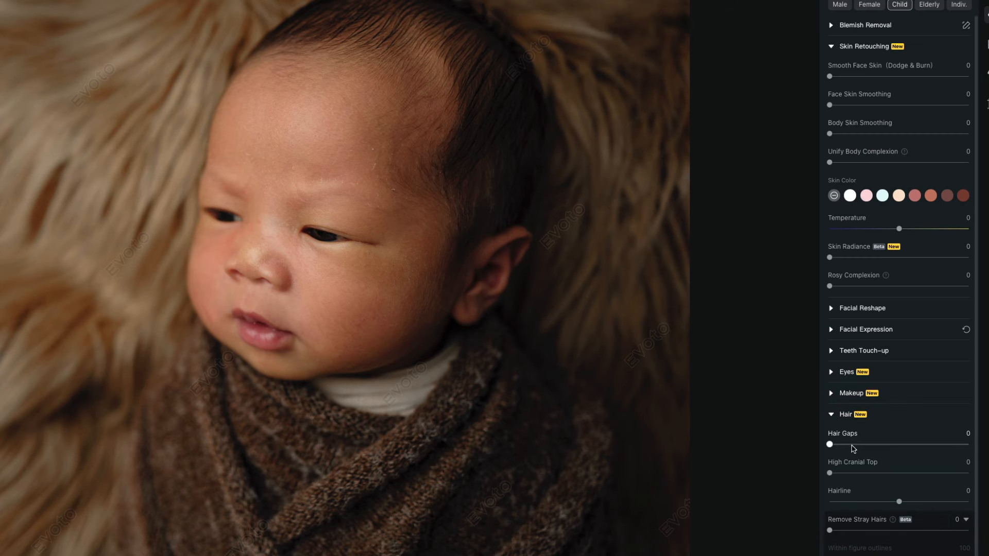
scroll(855, 515, down, 1)
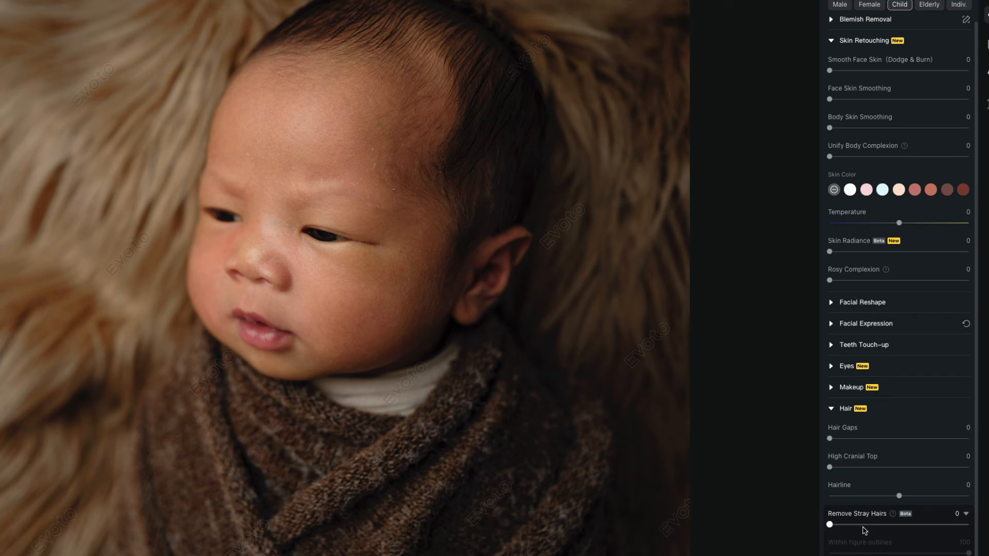
click(904, 525)
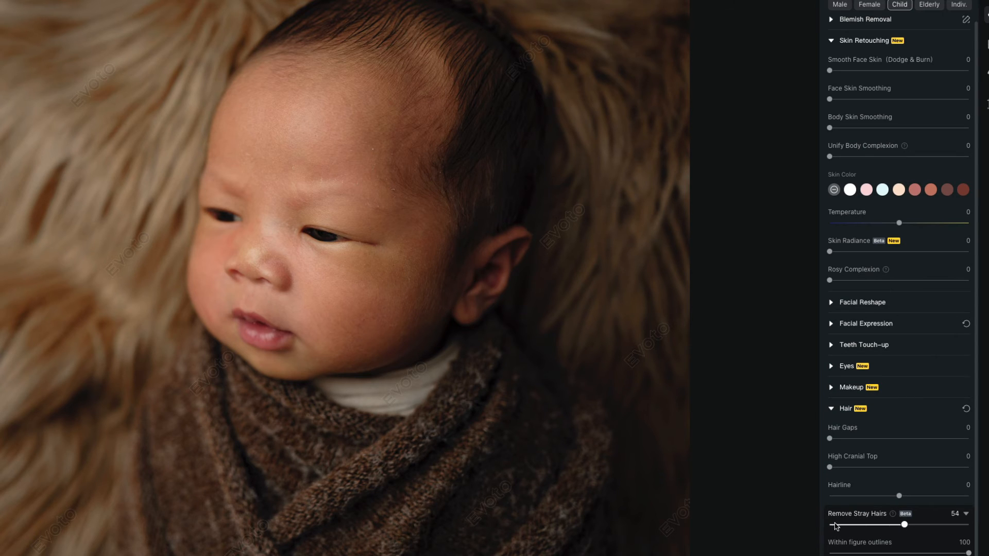
click(834, 525)
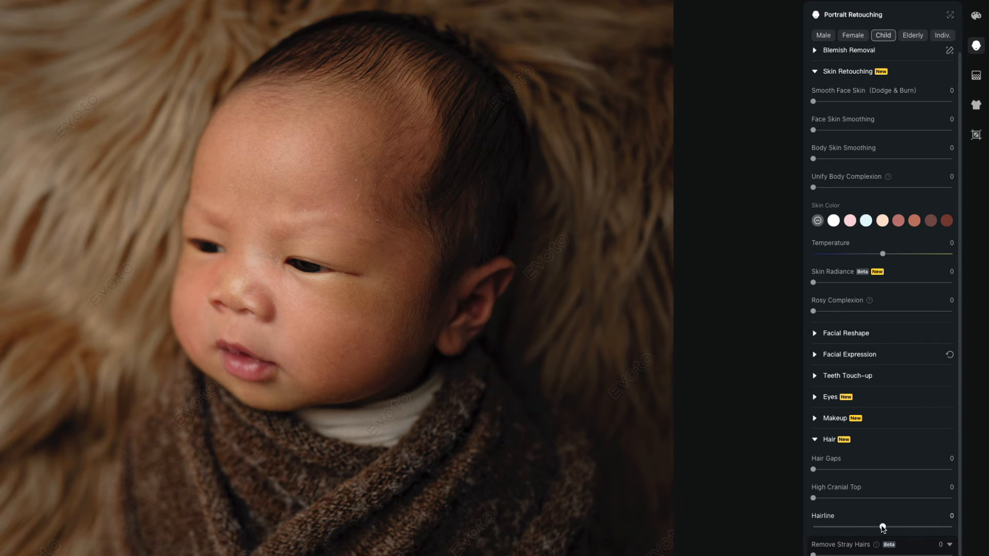
mouse_move(899, 496)
mouse_down()
mouse_move(882, 497)
mouse_move(847, 530)
mouse_move(906, 530)
mouse_move(824, 528)
mouse_move(868, 498)
mouse_move(794, 501)
mouse_move(900, 498)
mouse_move(813, 500)
mouse_up()
double_click(824, 528)
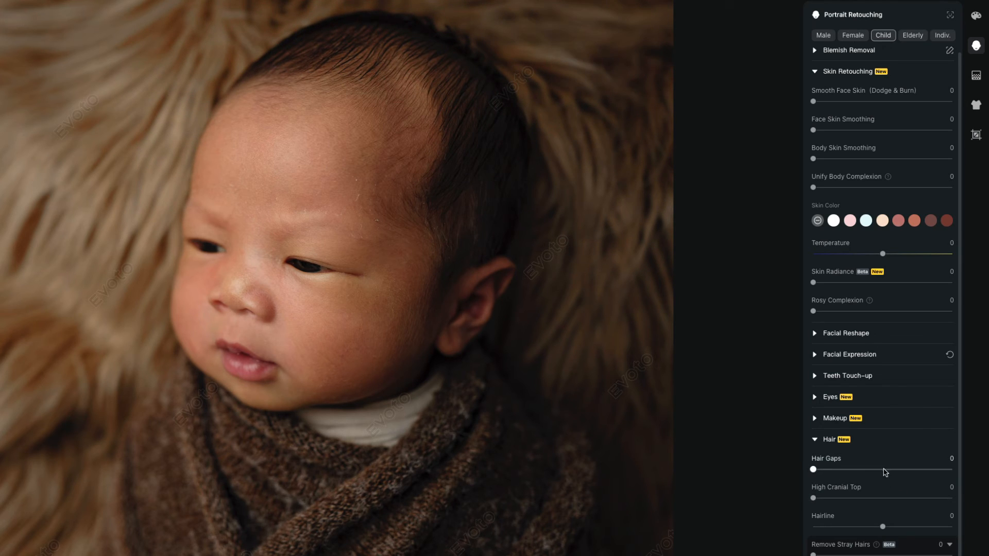
Try Hair Gaps at 52 and 83, and reset the Hair and Facial Expression adjustments.
click(884, 469)
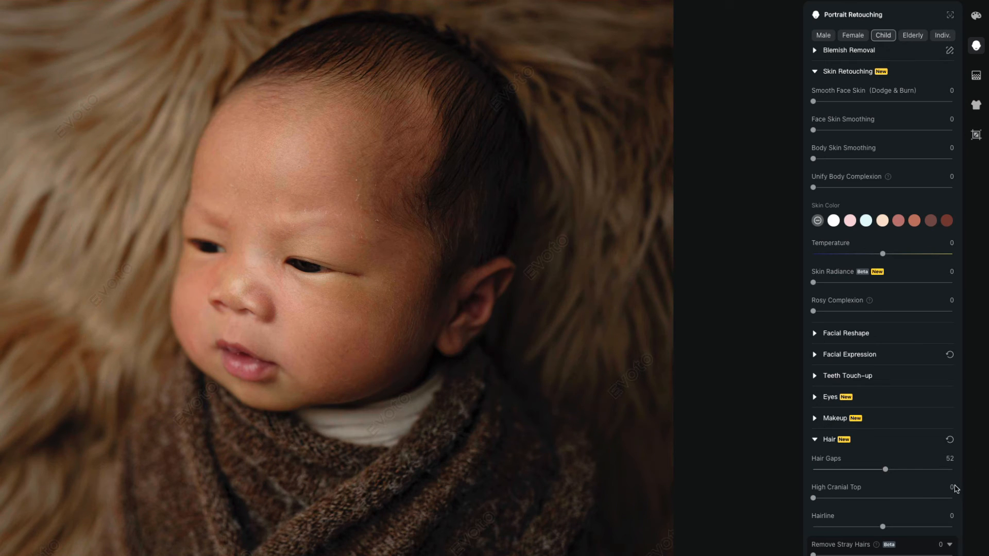
click(926, 470)
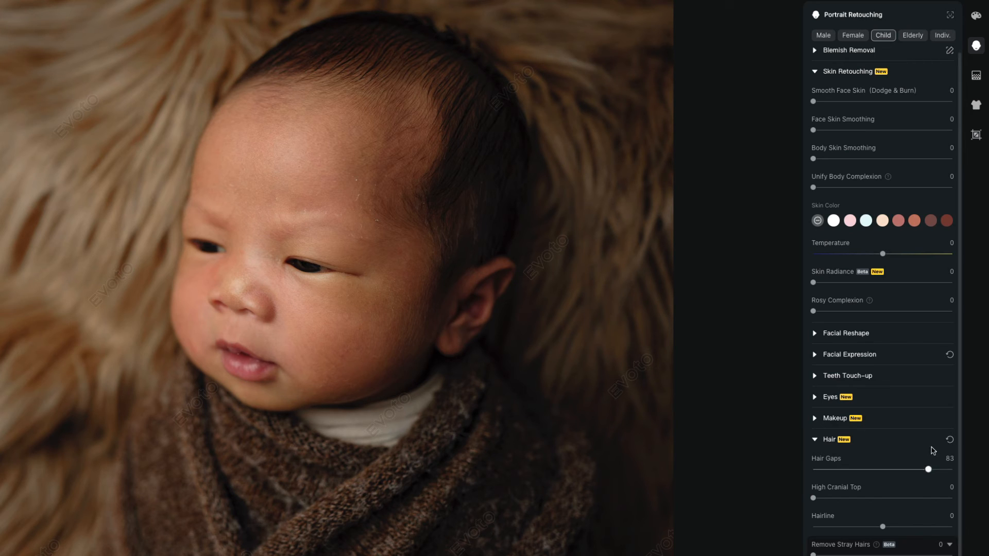
click(949, 440)
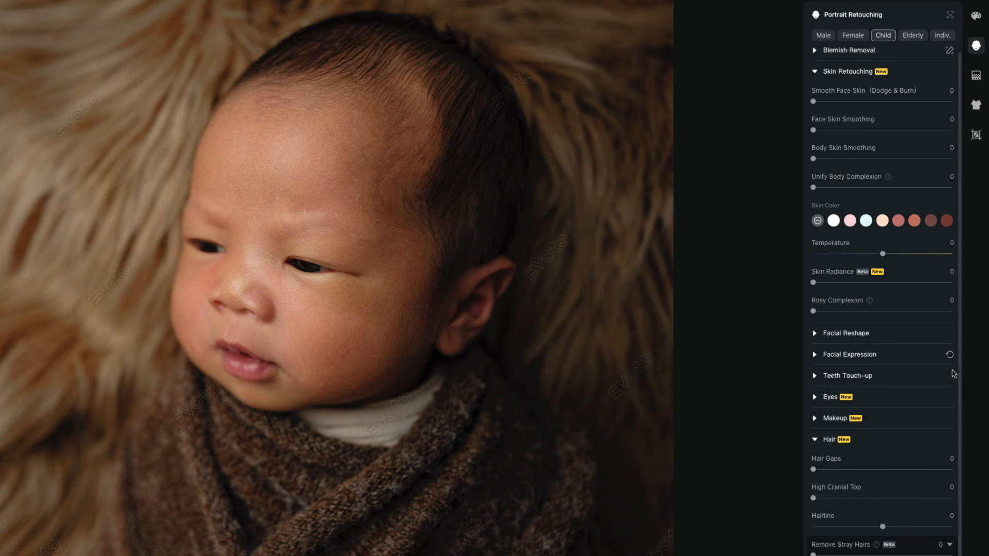
click(950, 355)
click(815, 441)
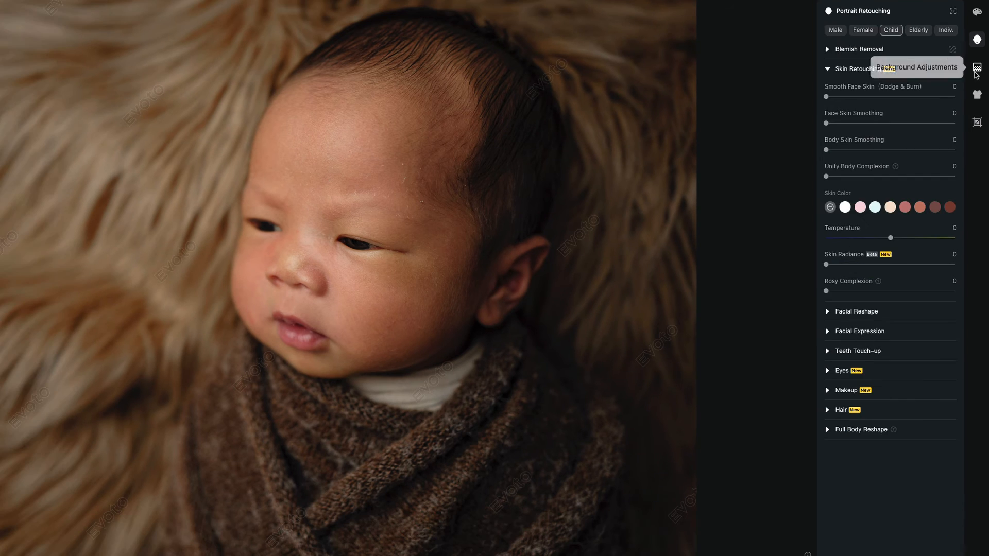
Try Background Enhancement on the photo at 51, 41 and 77, and set it back to 0.
click(975, 77)
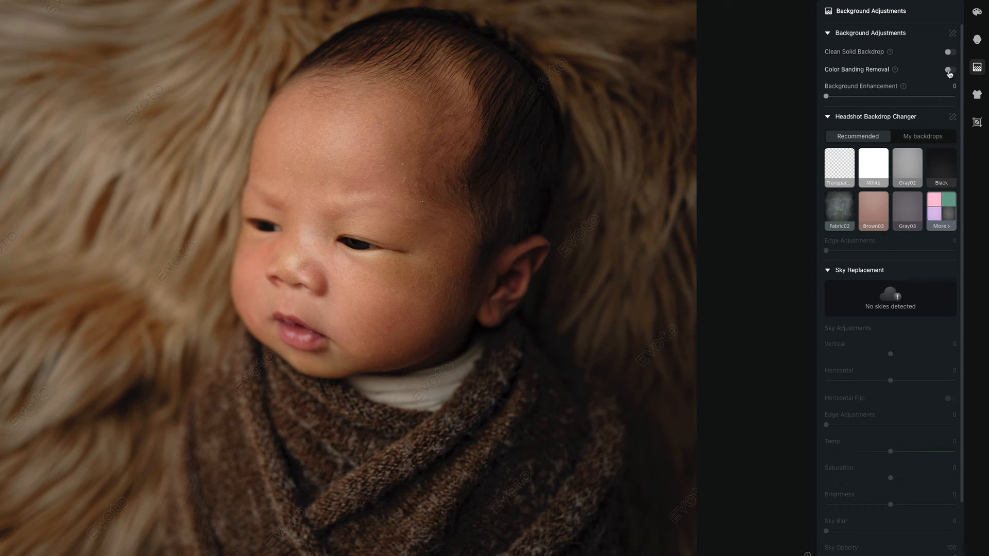
click(892, 96)
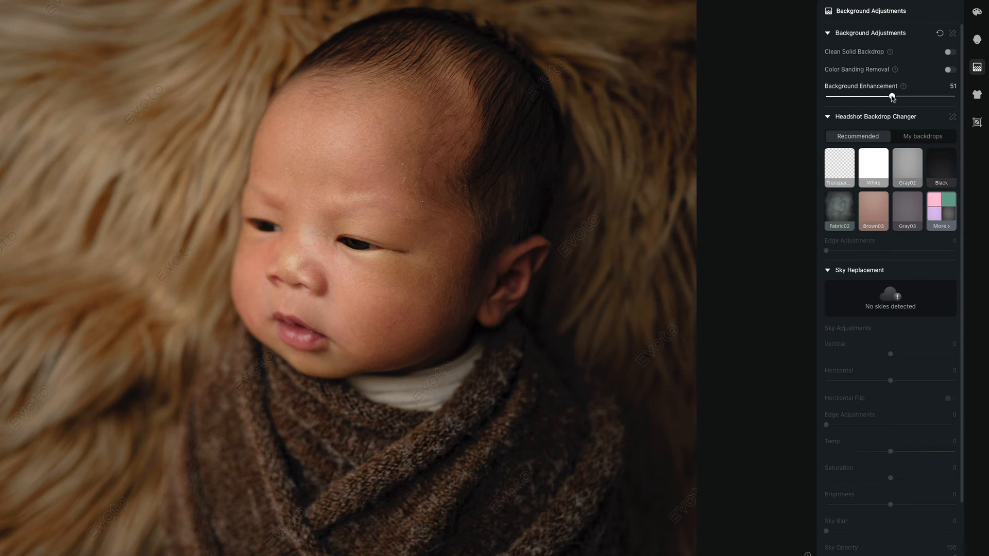
click(878, 96)
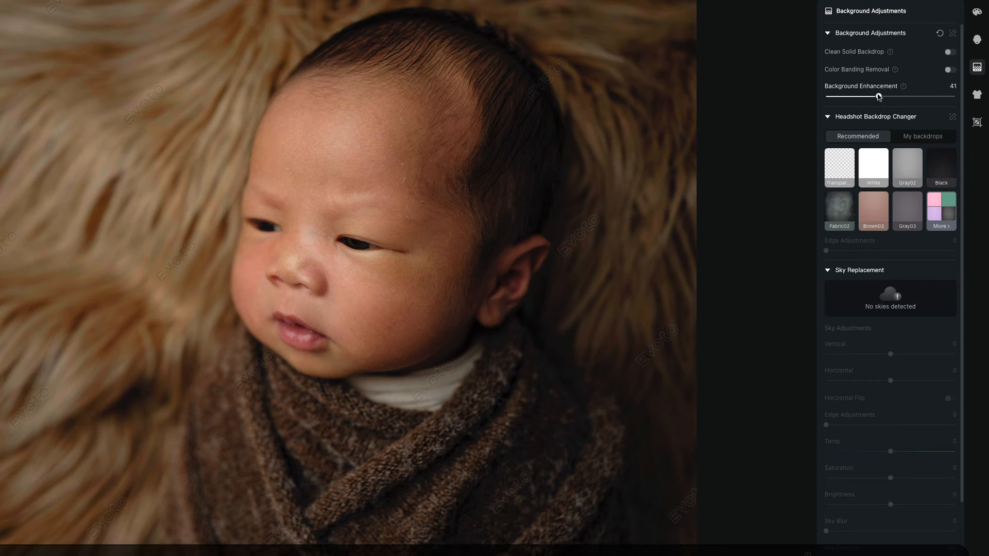
drag(894, 97, 925, 97)
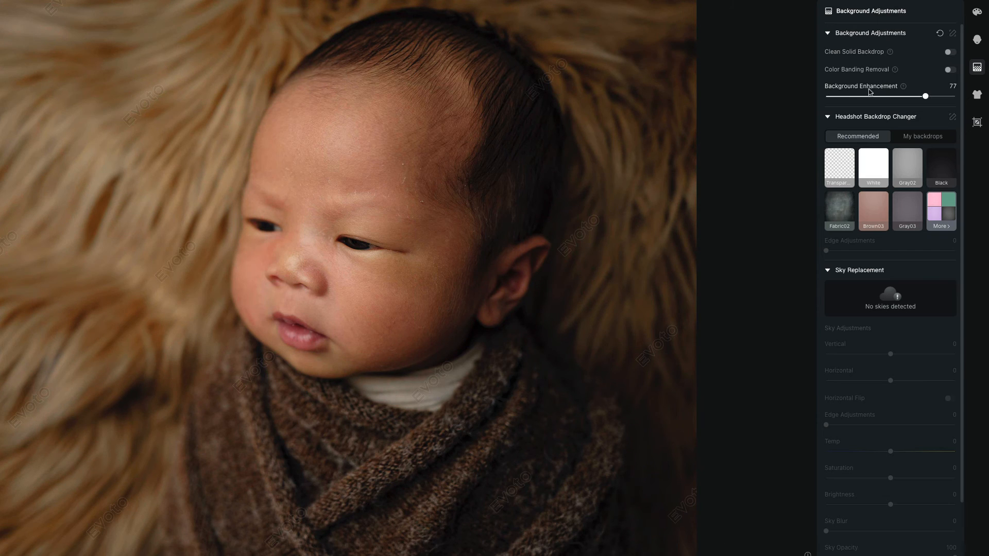
drag(844, 97, 816, 99)
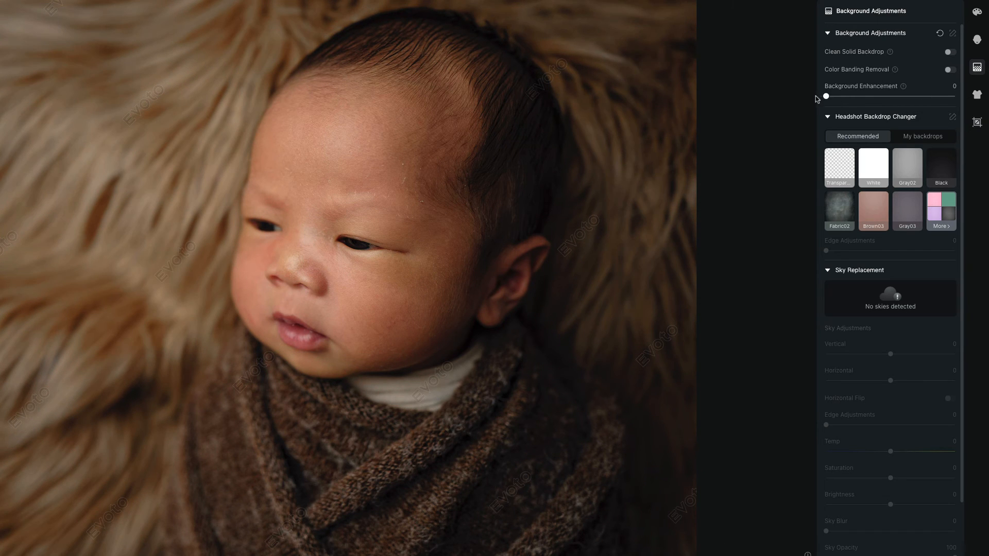
Try De-wrinkle Clothing at 47 on the baby's wrap, and return it to 0.
click(976, 96)
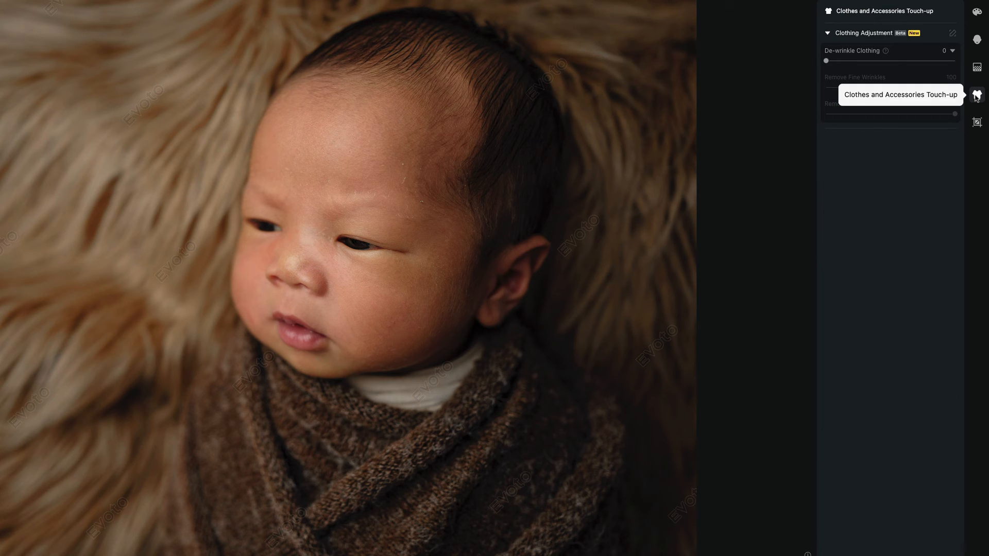
click(887, 61)
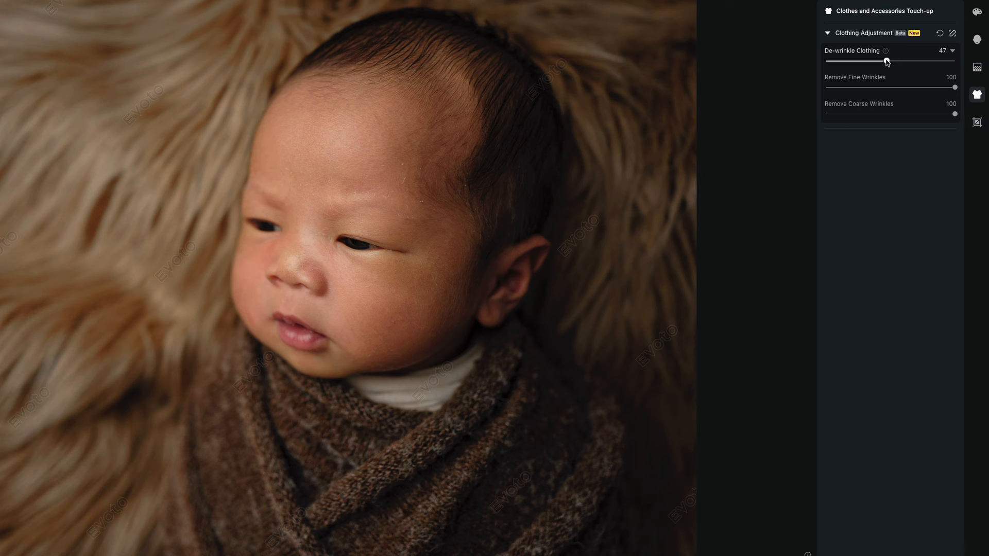
drag(887, 61, 824, 61)
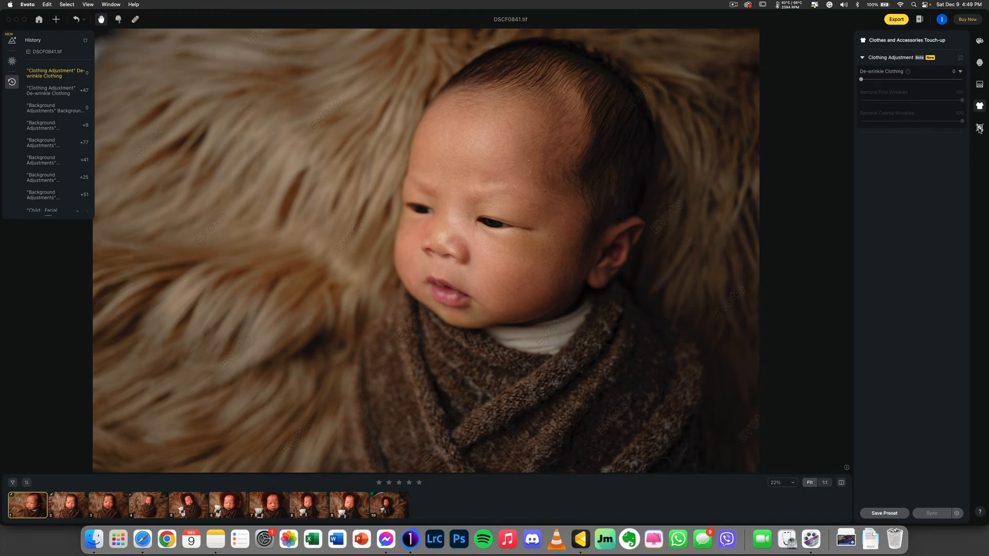
Review the available crop ratios and apply the crop to the photo with the Original ratio.
click(977, 122)
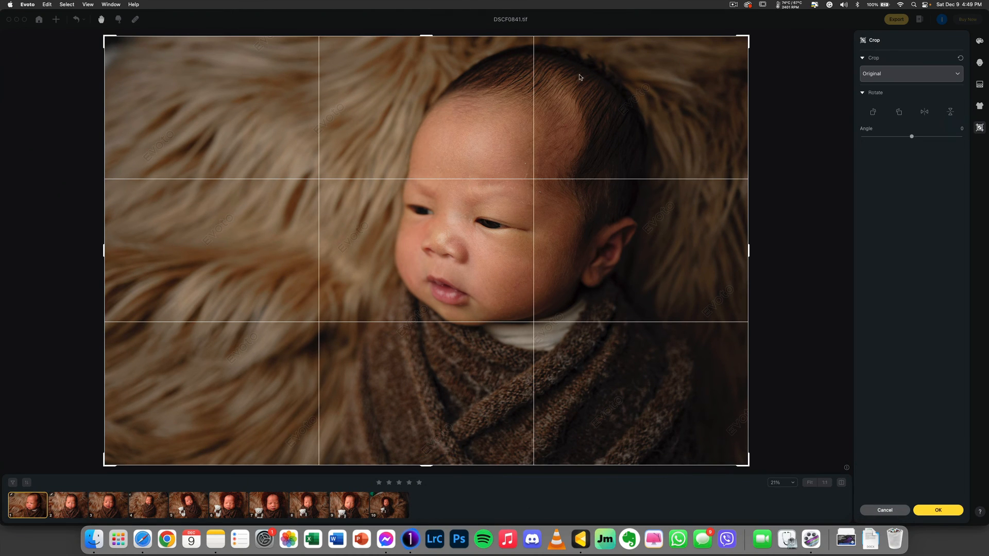
click(909, 72)
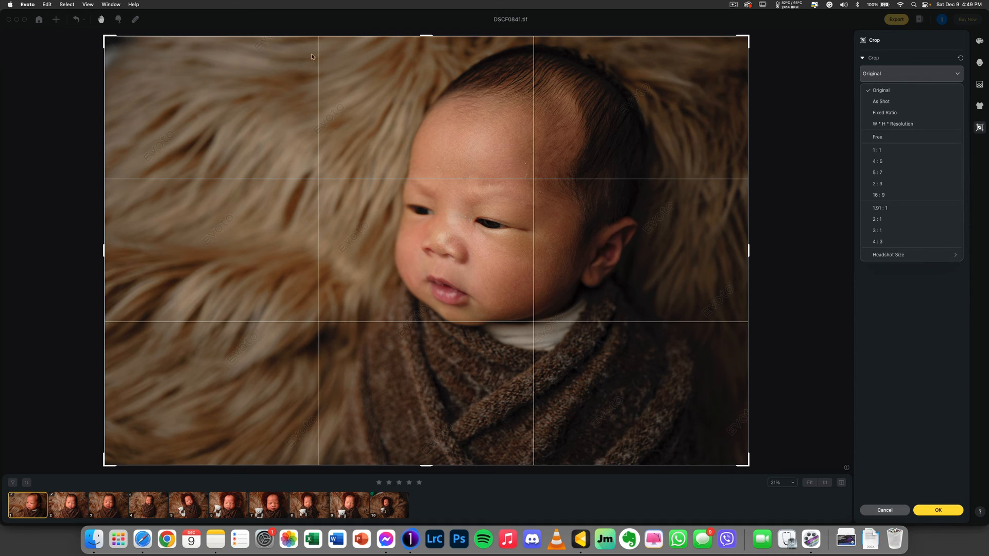
click(114, 38)
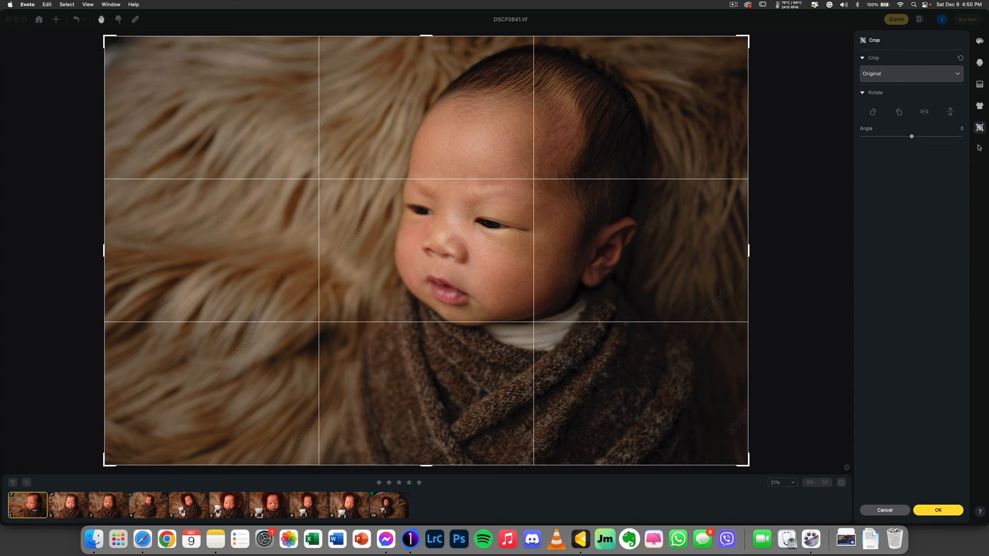
click(944, 512)
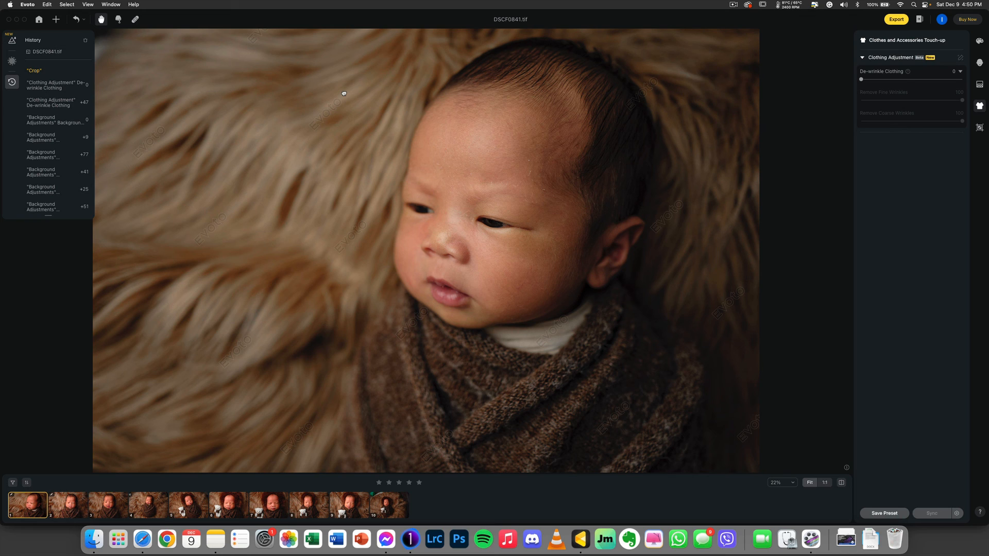
key(super+shift+5)
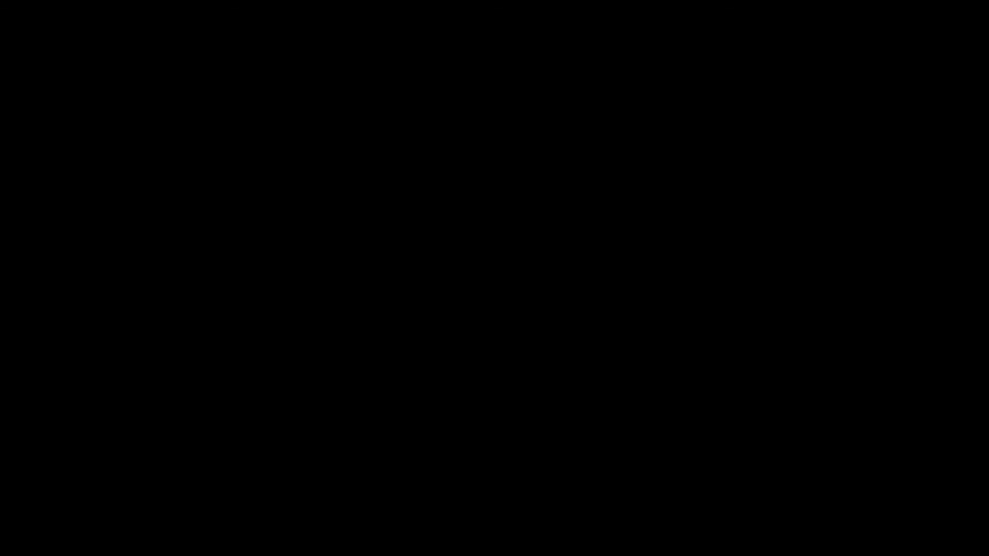